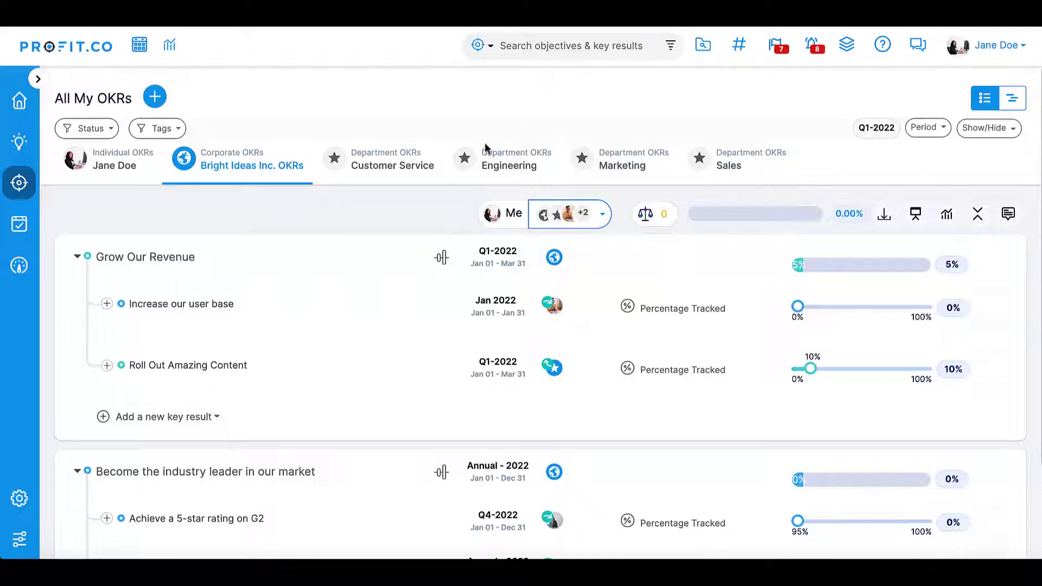
Step: Enable the Goals feature under Performance settings and briefly view its Customize Goals form builder
click(35, 493)
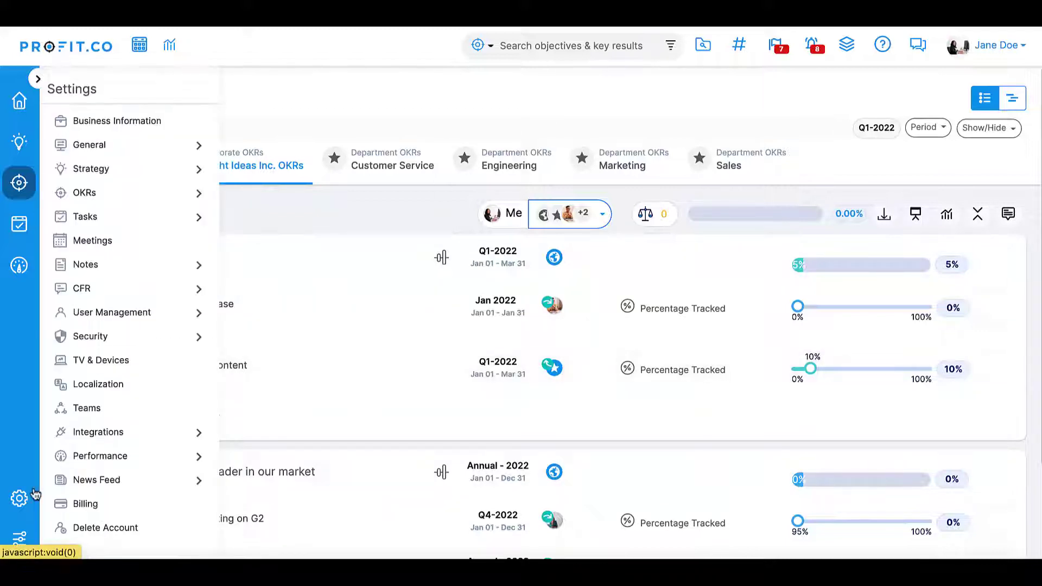
click(198, 459)
scroll(121, 492, down, 2)
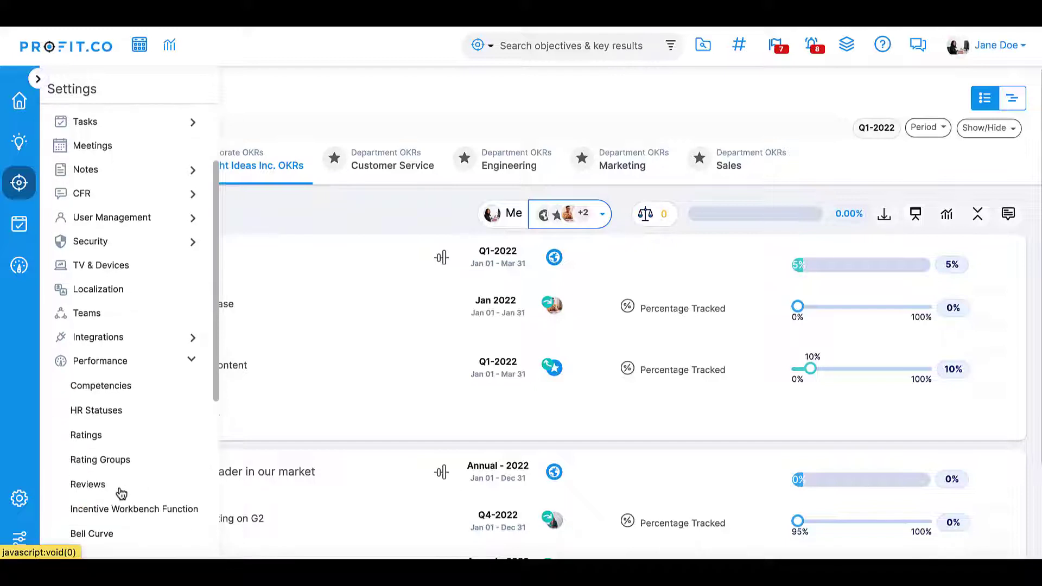
scroll(93, 502, down, 2)
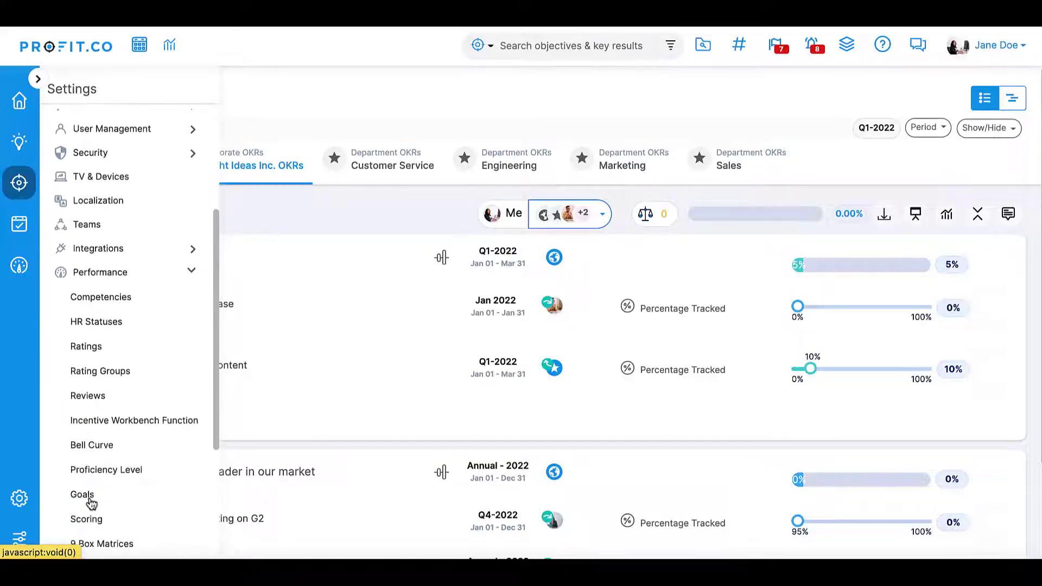
click(87, 501)
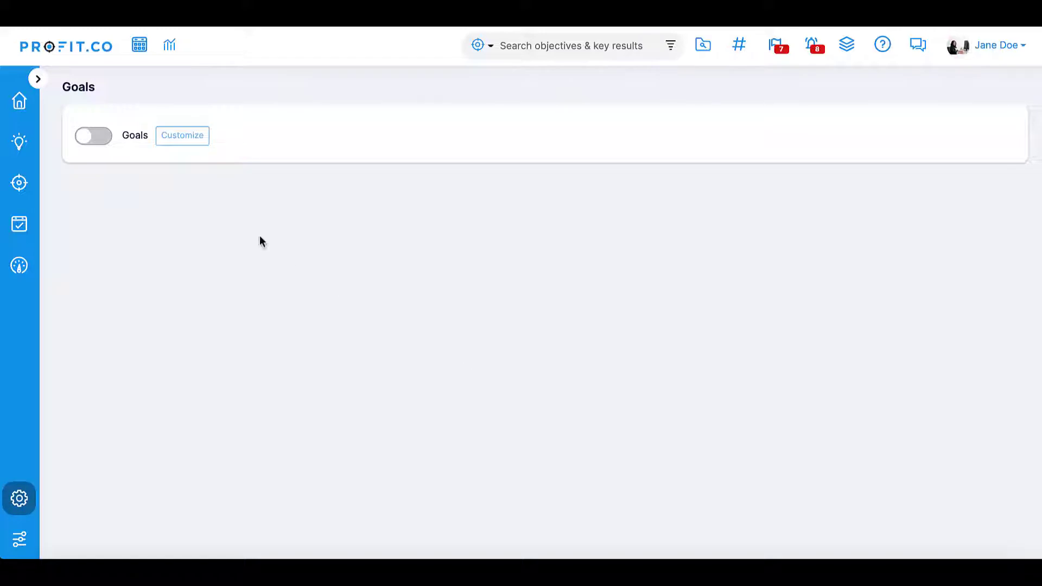
click(93, 139)
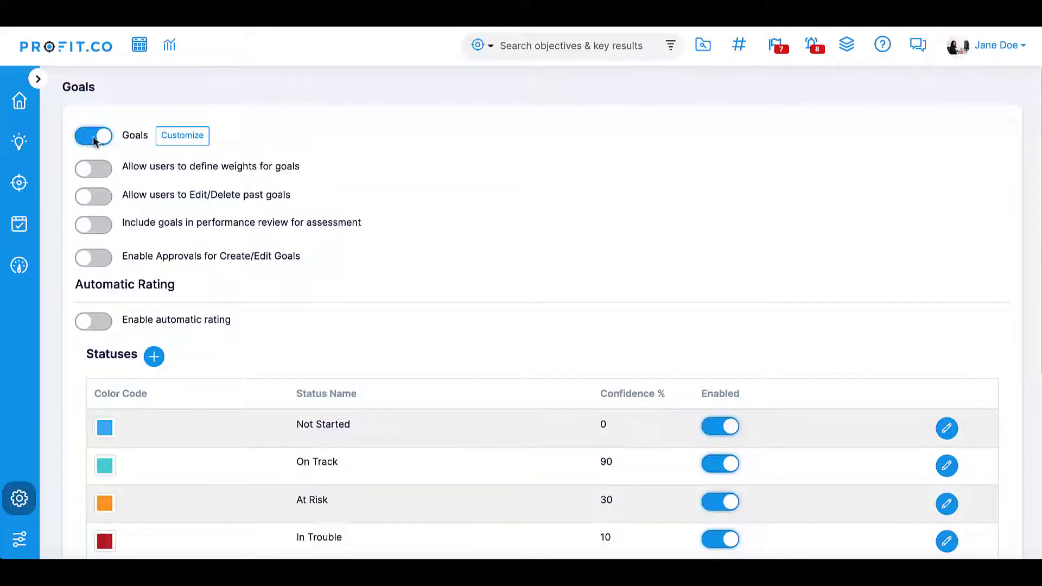
click(173, 139)
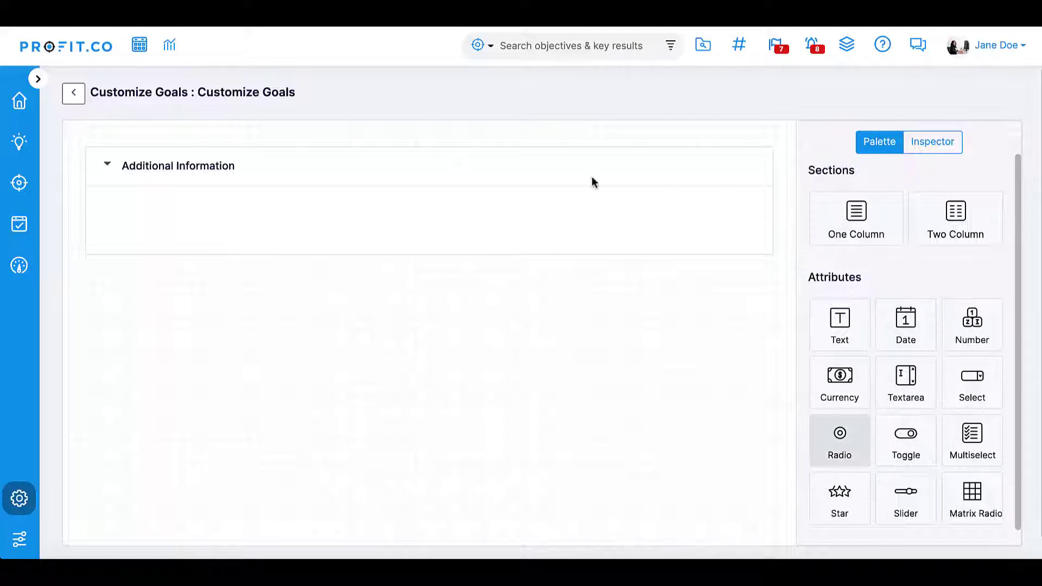
click(75, 100)
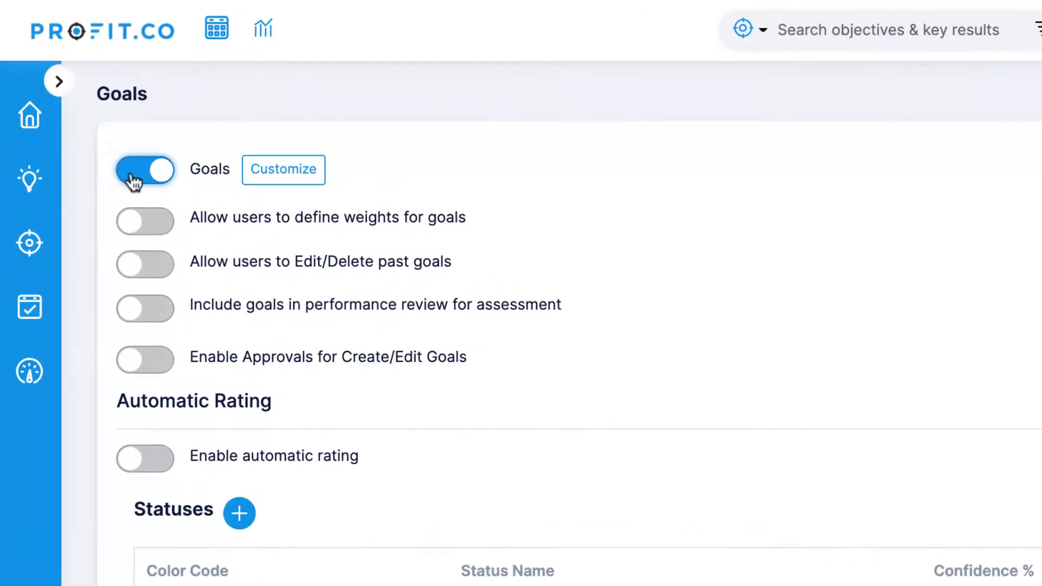
Step: Turn on goal weights, editing/deleting past goals, performance-review inclusion, and Create/Edit goal approvals
click(143, 224)
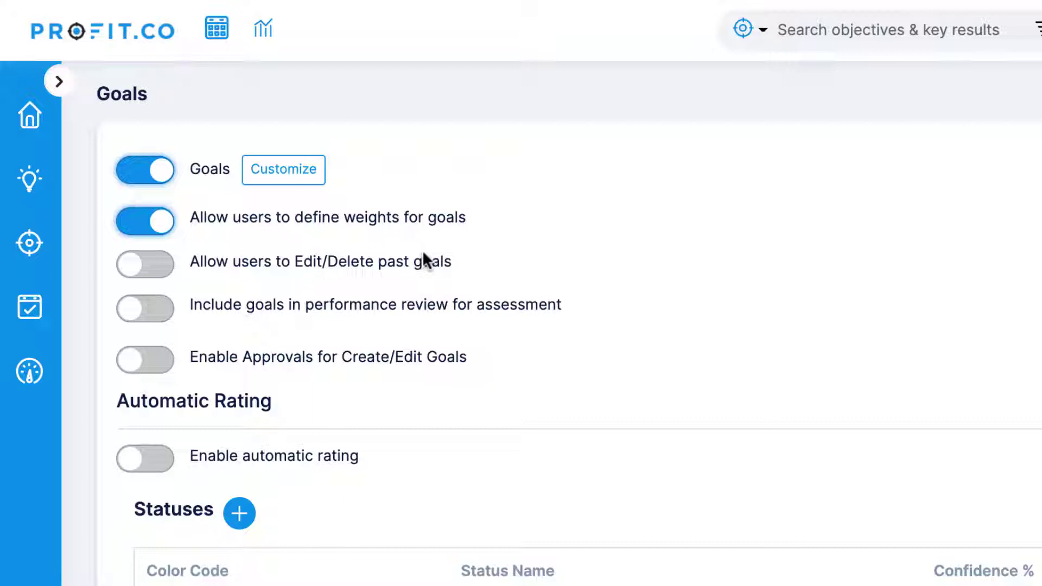
click(154, 262)
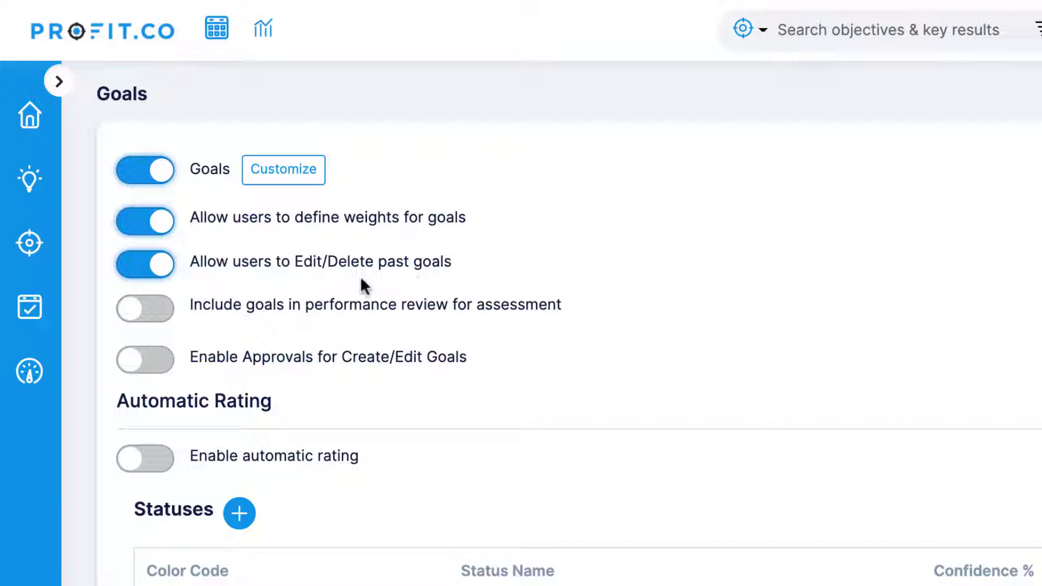
click(140, 321)
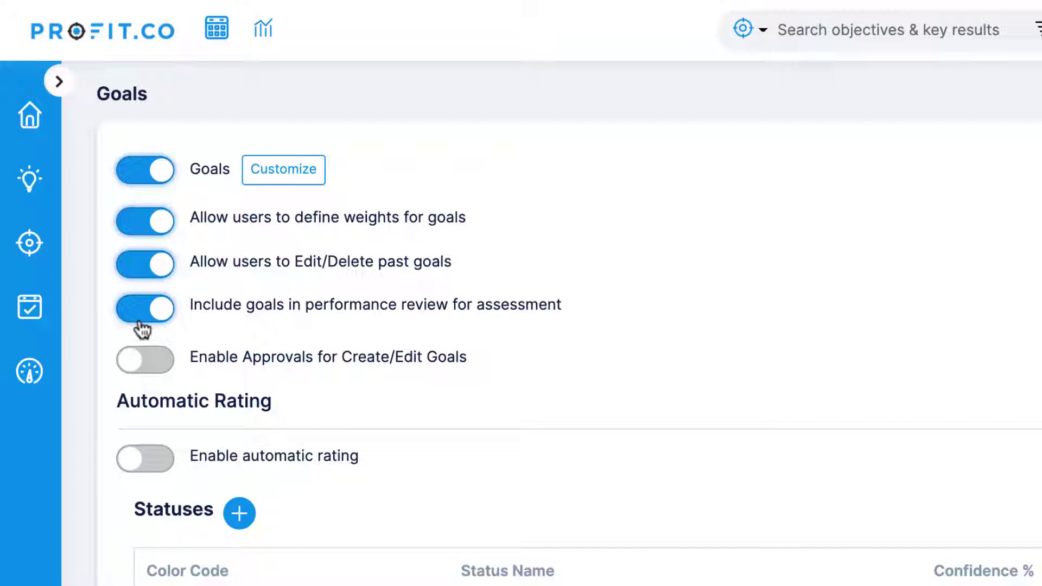
click(146, 360)
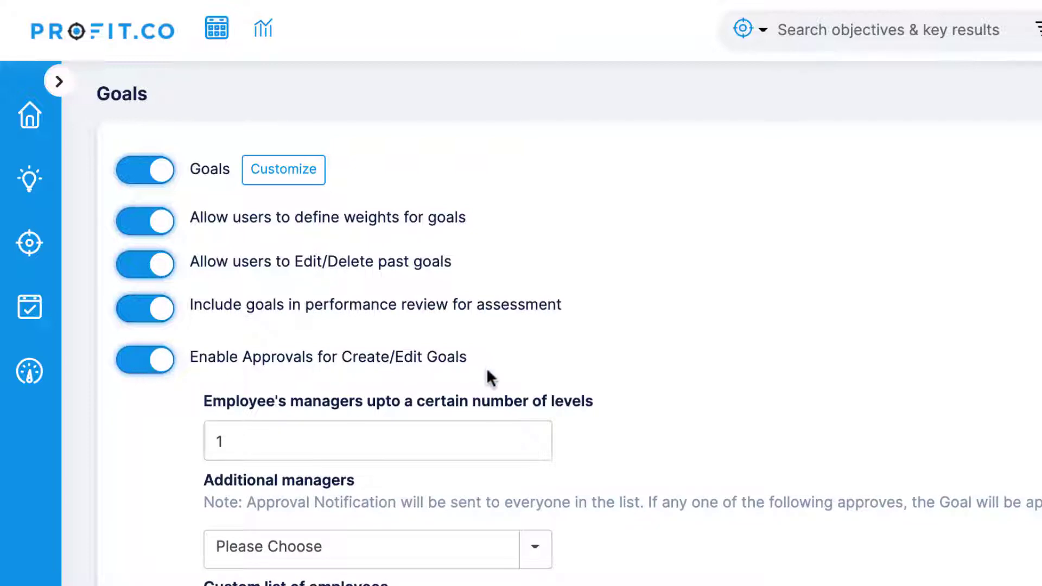
Step: Set the number of approving manager levels to 1
scroll(699, 407, down, 2)
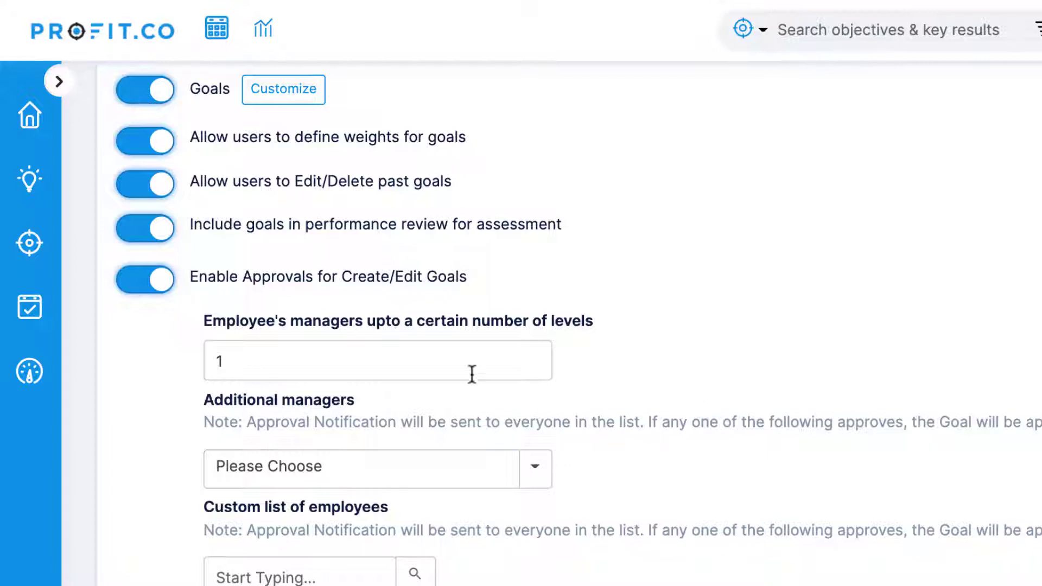
click(296, 354)
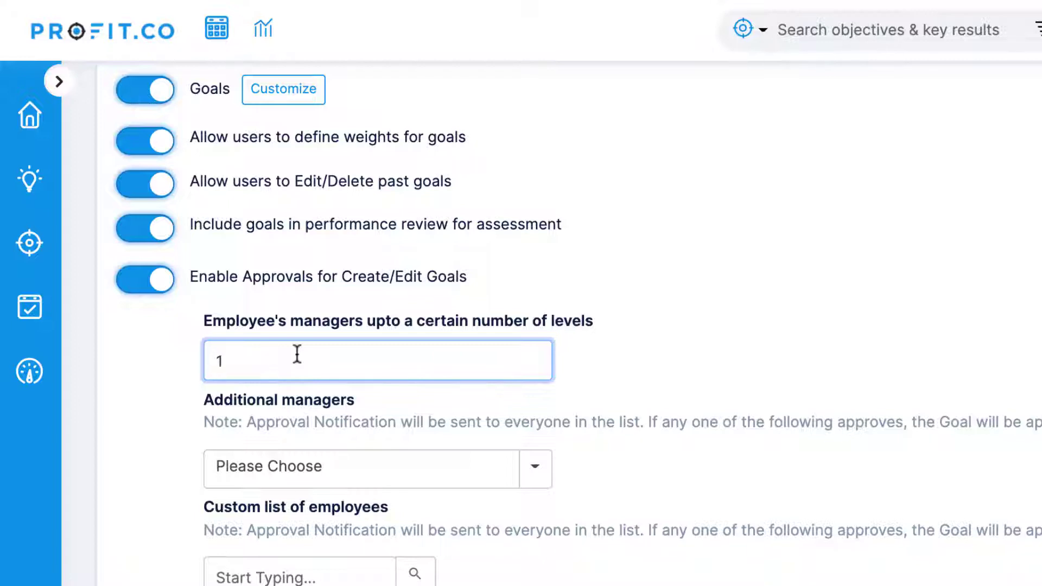
key(BackSpace)
text(2)
key(BackSpace)
text(1)
click(680, 458)
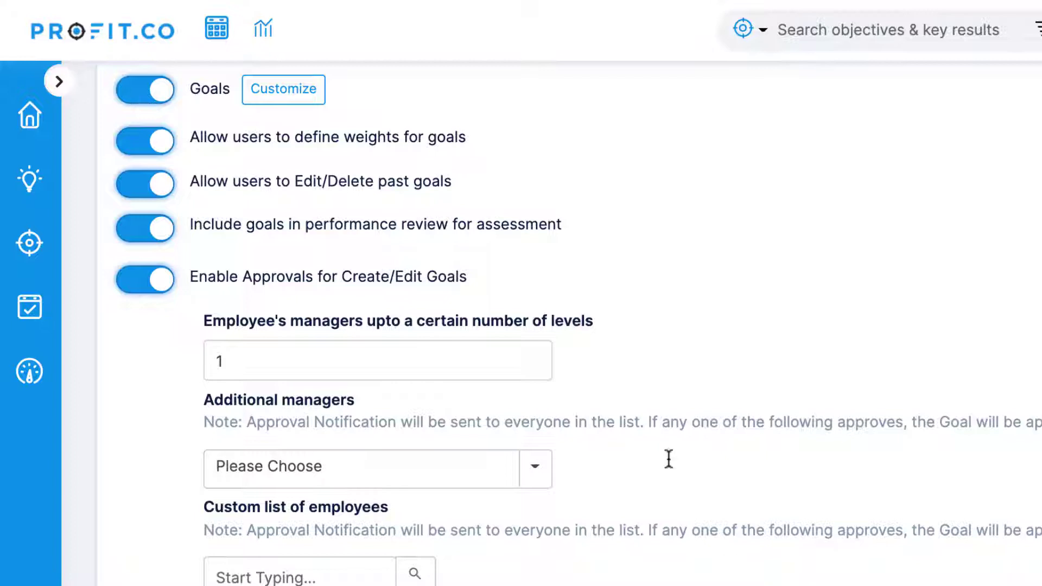
Step: Add Matrix Manager as an additional approver and add a searched-for employee to the custom approver list
click(365, 467)
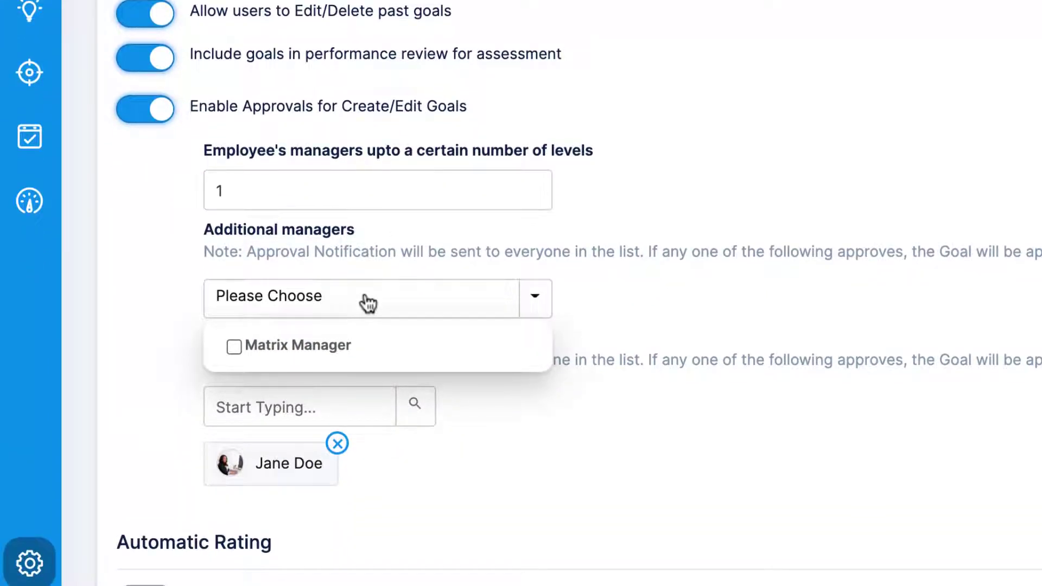
click(228, 345)
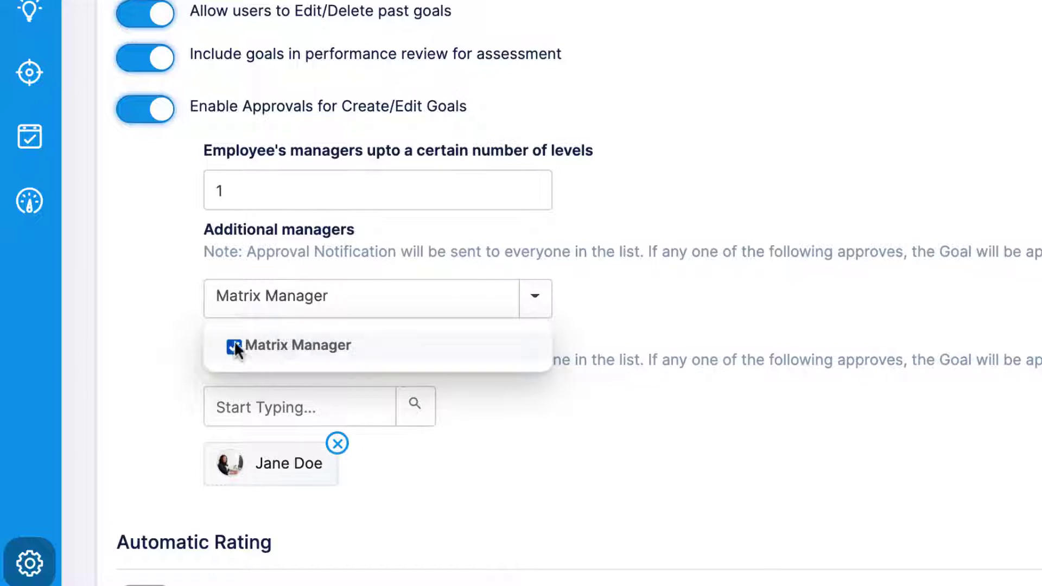
click(649, 291)
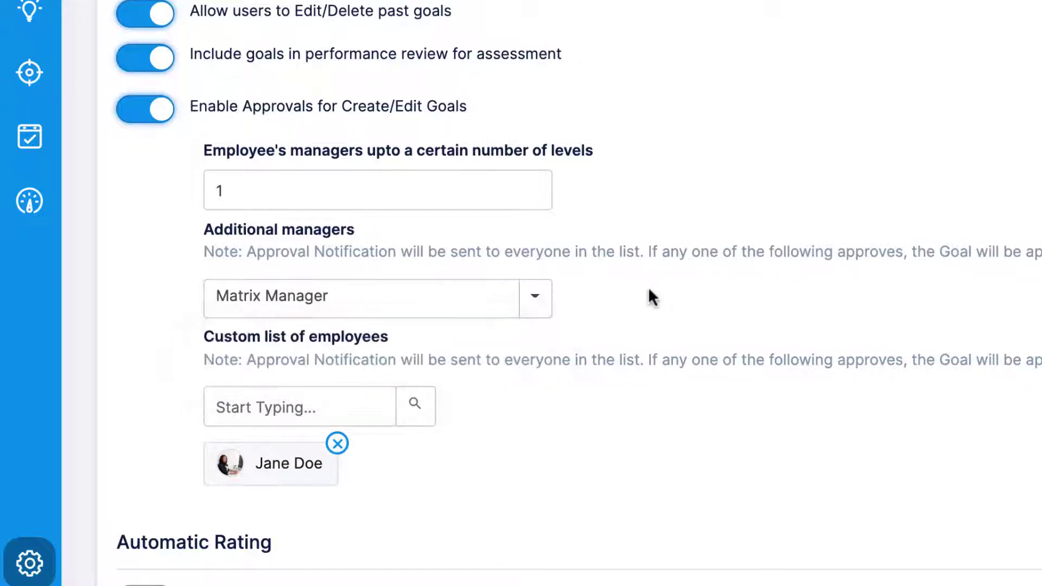
click(344, 400)
text(John)
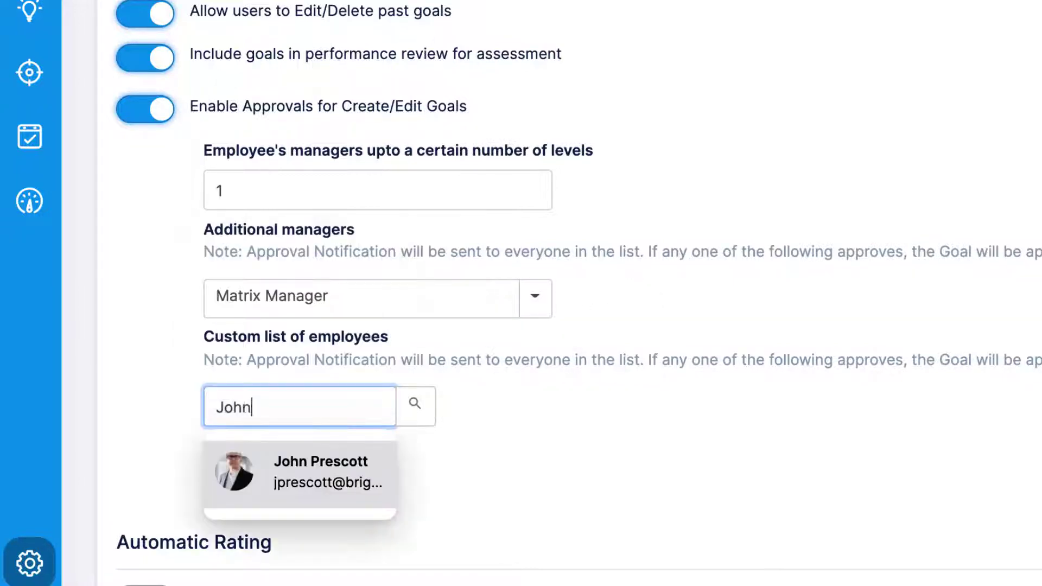
click(356, 461)
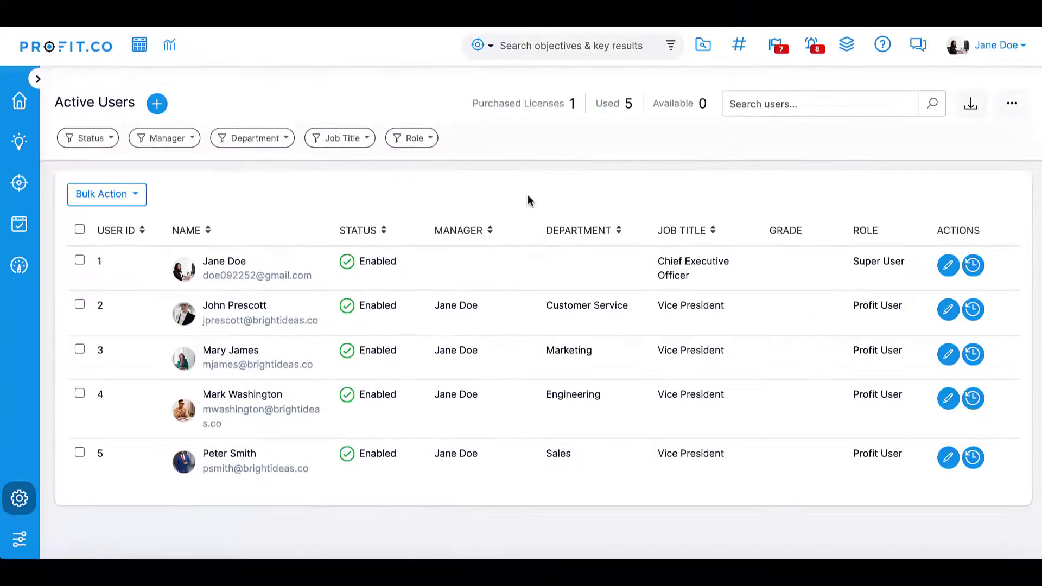
Step: Edit the second user, leaving the matrix manager unassigned, and save the changes with Update
click(944, 312)
scroll(890, 336, down, 7)
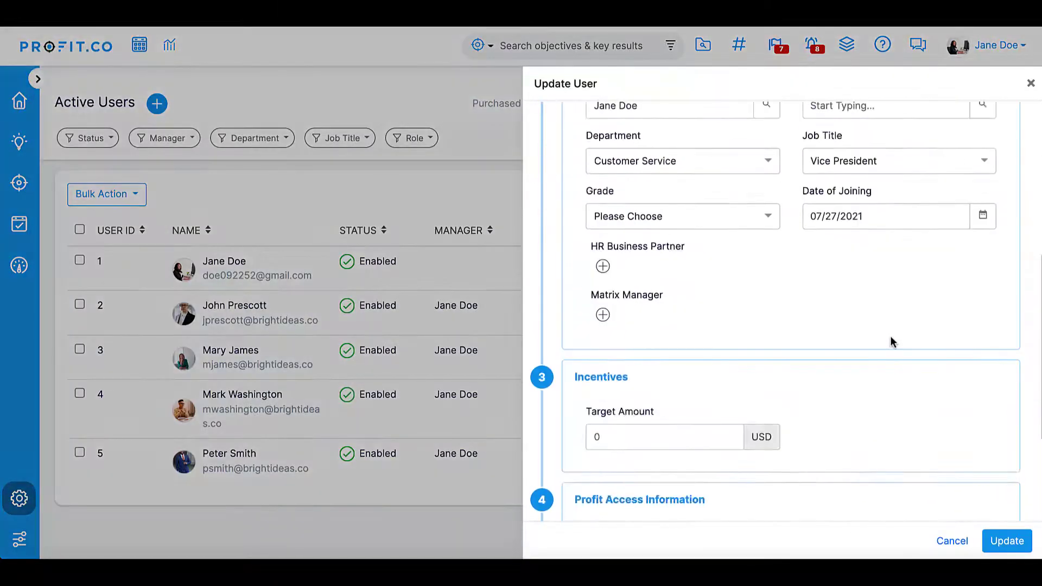
scroll(891, 337, up, 2)
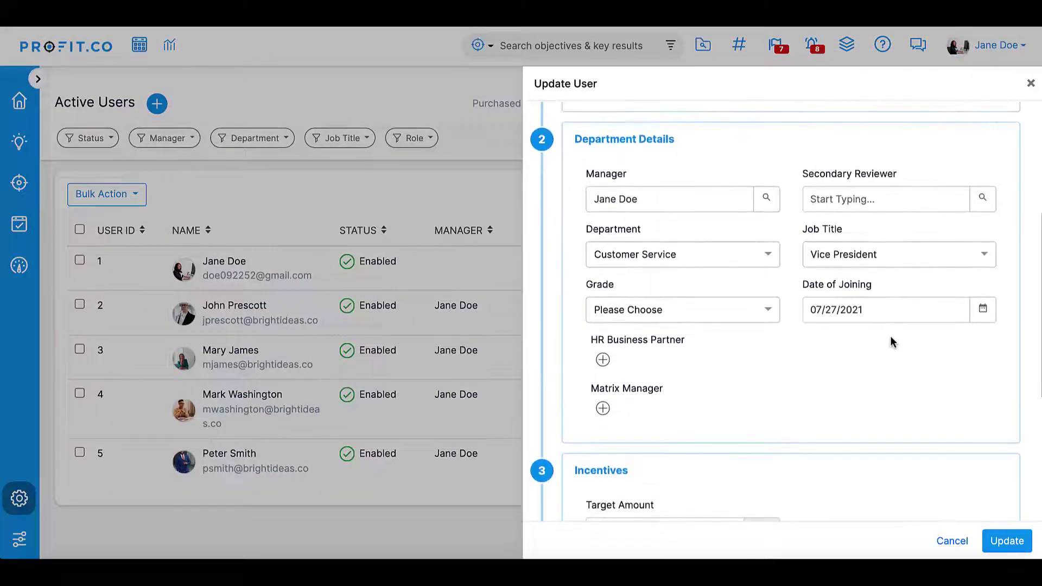
click(603, 408)
click(737, 399)
scroll(737, 399, down, 5)
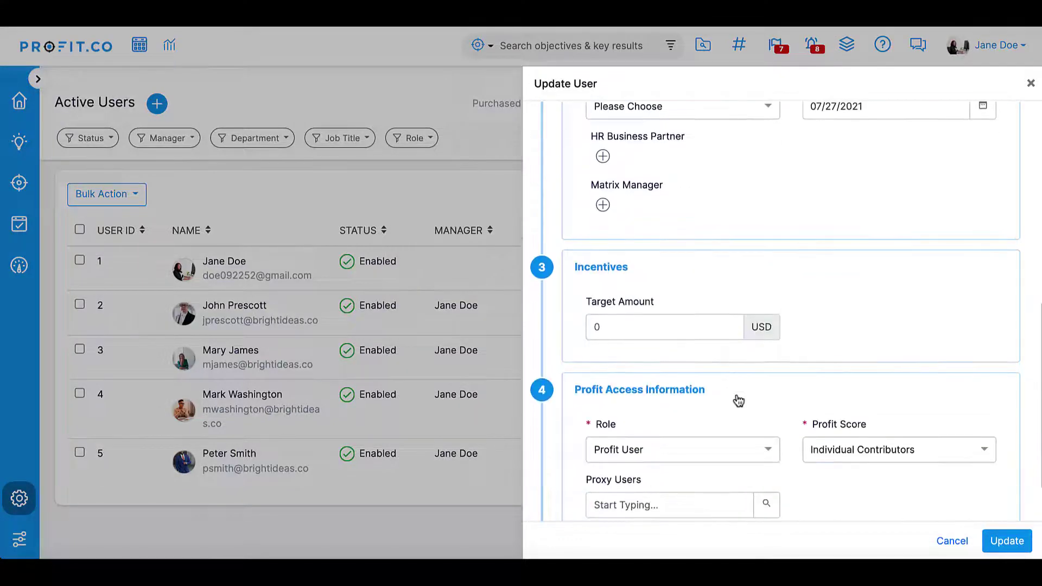
click(998, 538)
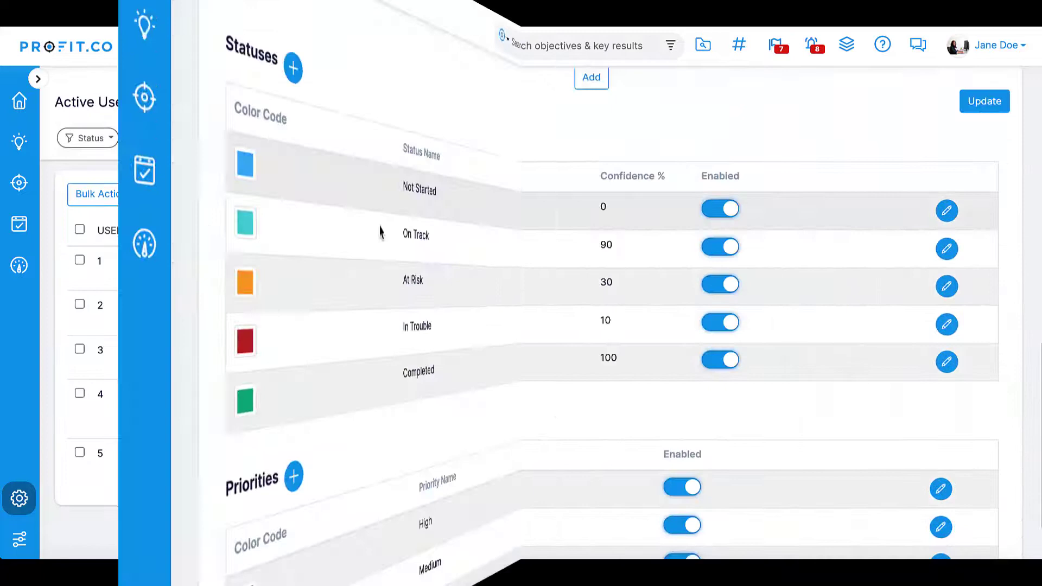
Step: Open My Org's Goals and browse the second, third and fourth employees' goals
scroll(265, 349, down, 2)
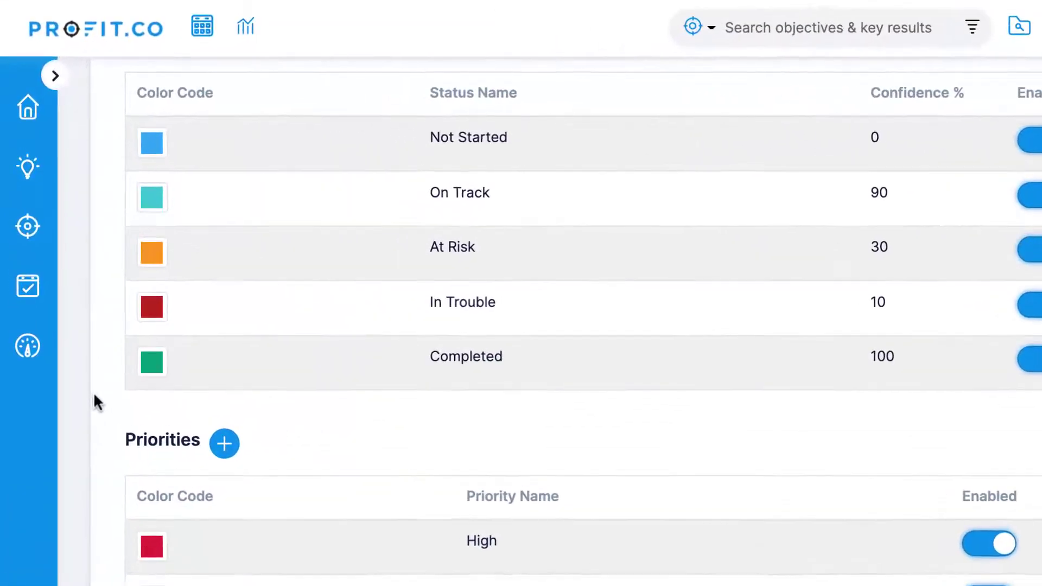
mouse_move(23, 301)
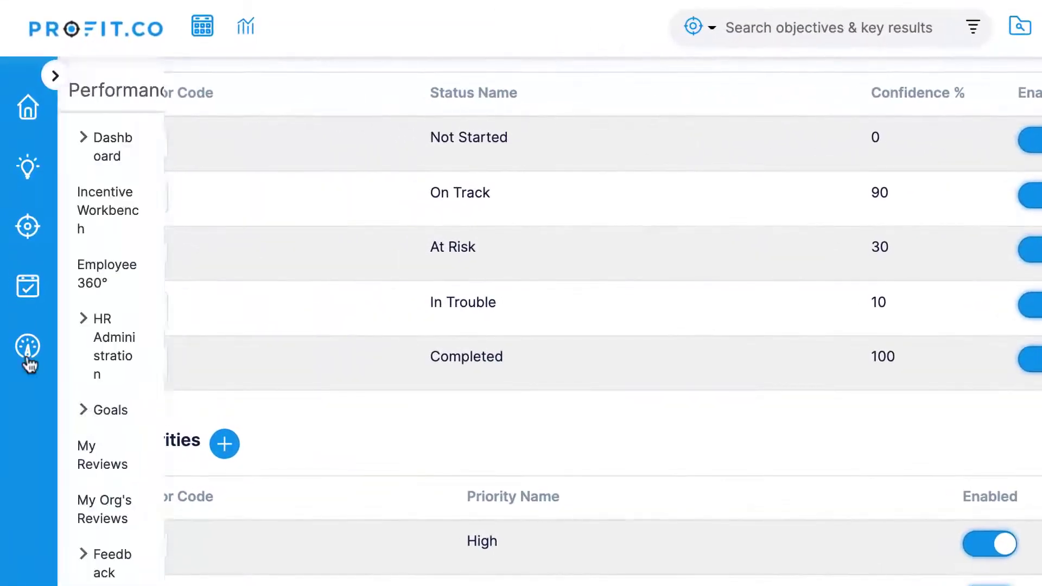
click(118, 283)
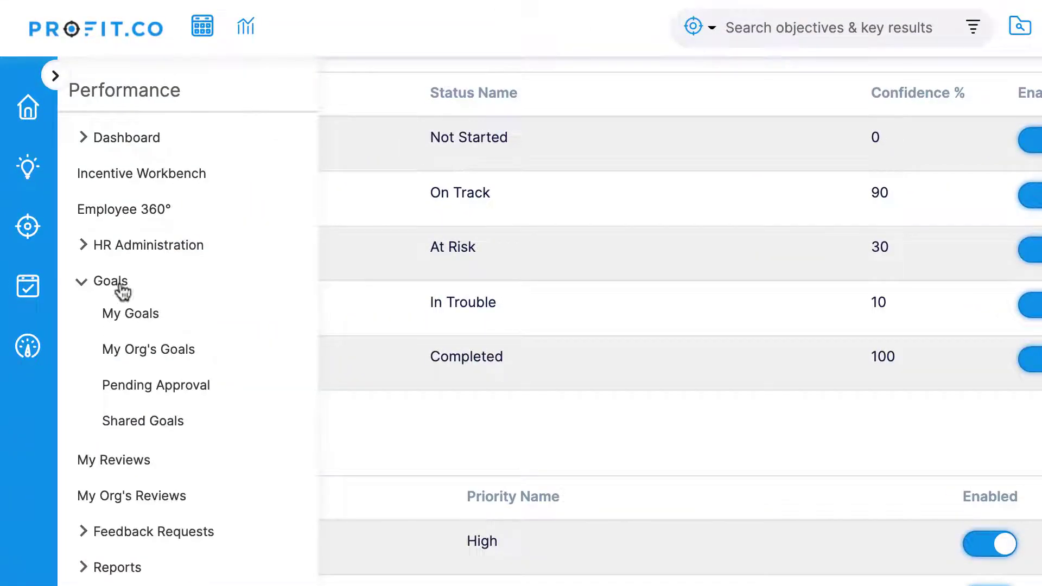
click(142, 361)
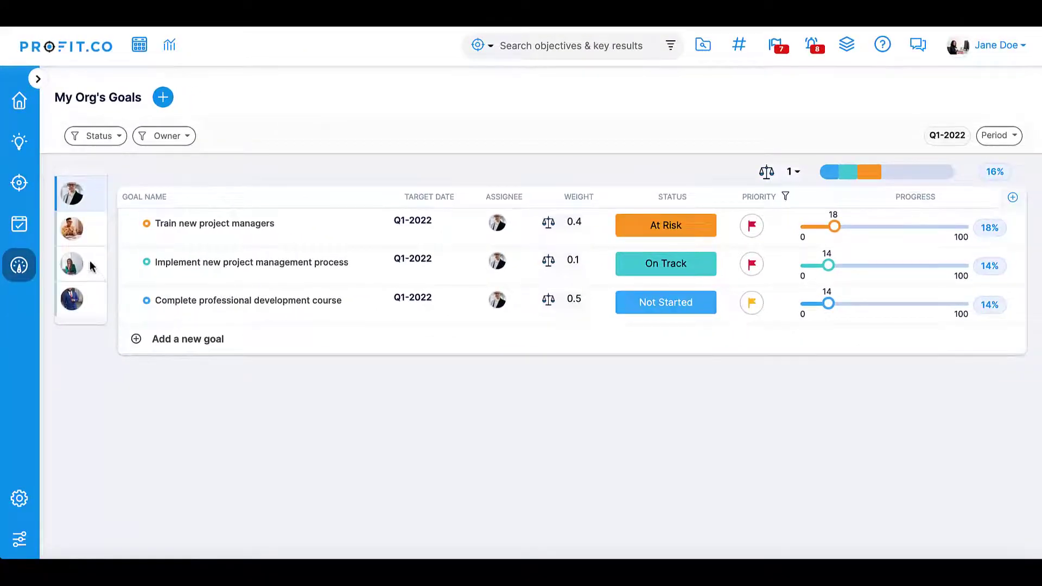
click(75, 240)
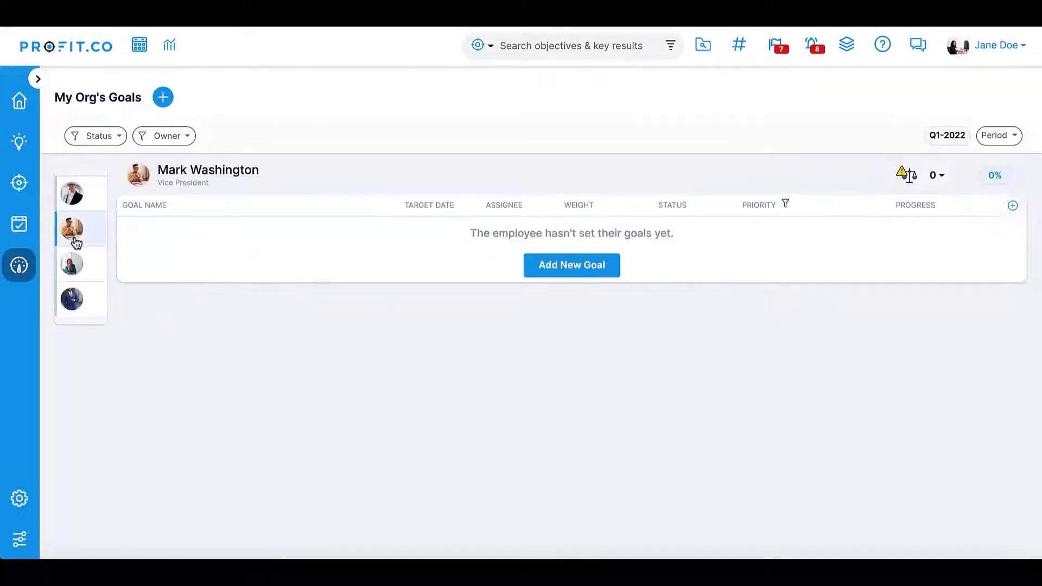
click(73, 273)
click(79, 309)
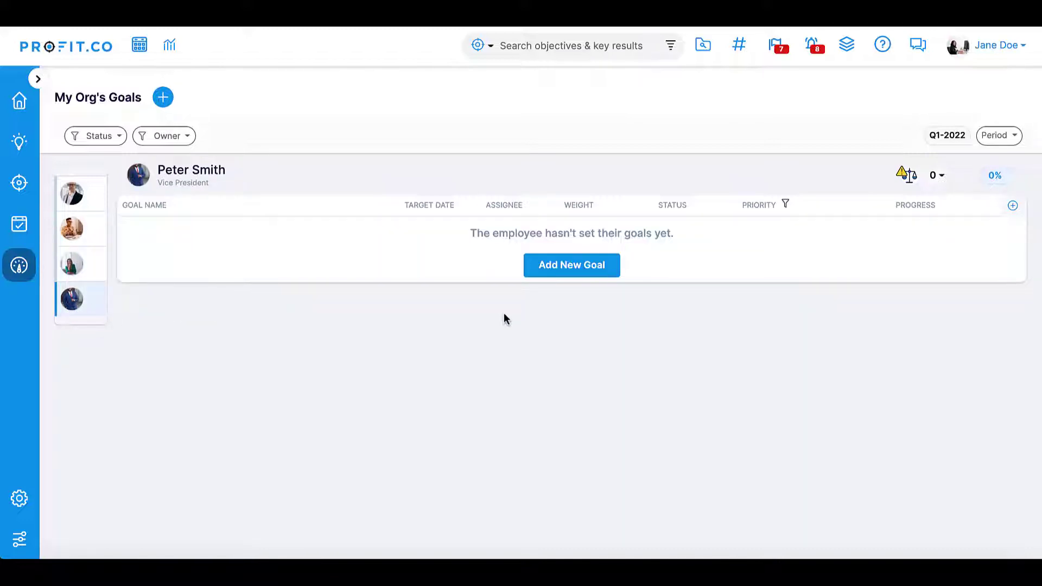
Step: Create the goal 'Complete professional development course' with a description of the HR-emailed course due by quarter end
click(591, 270)
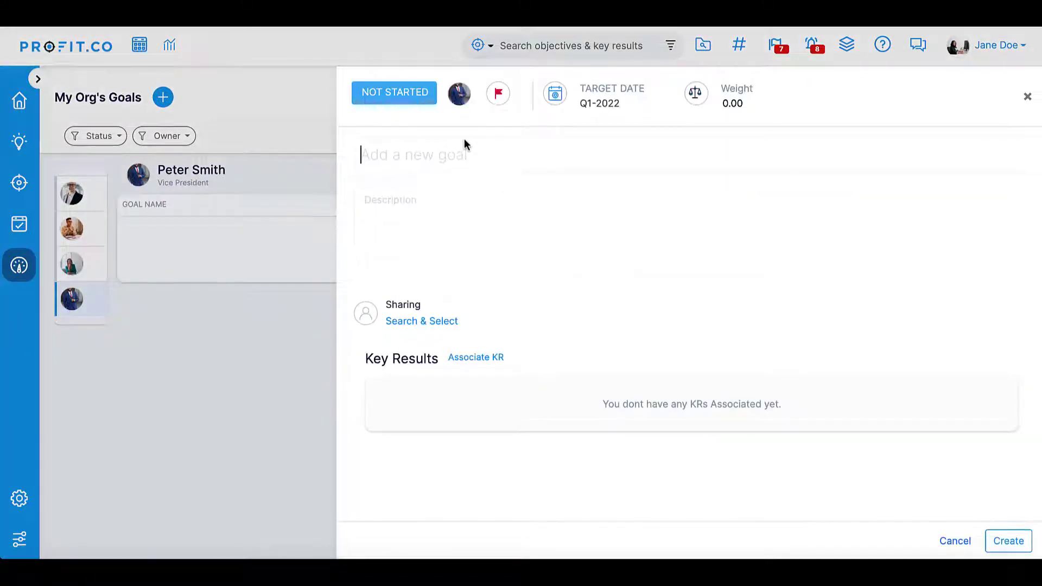
click(458, 152)
text(Complete professional development c)
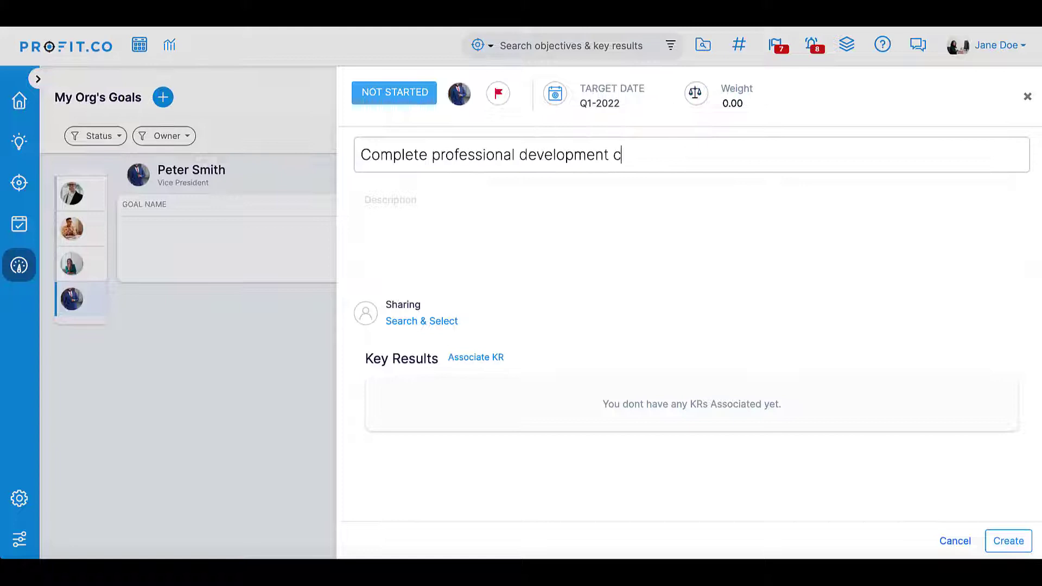
text(ourse)
click(365, 200)
text(HR emailed you a link to a)
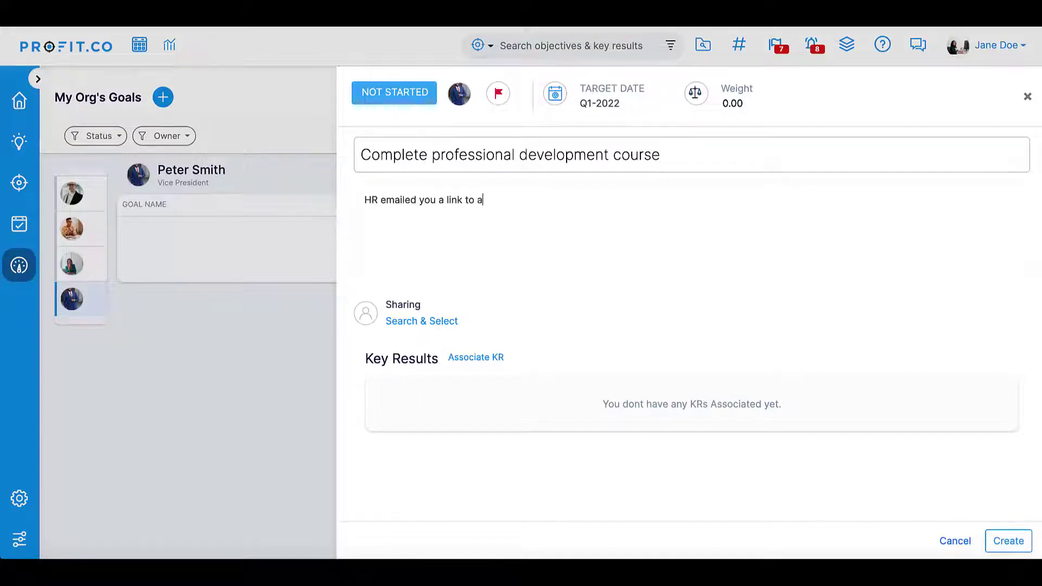
text( professional development course. Please complete this by the end of the quarter)
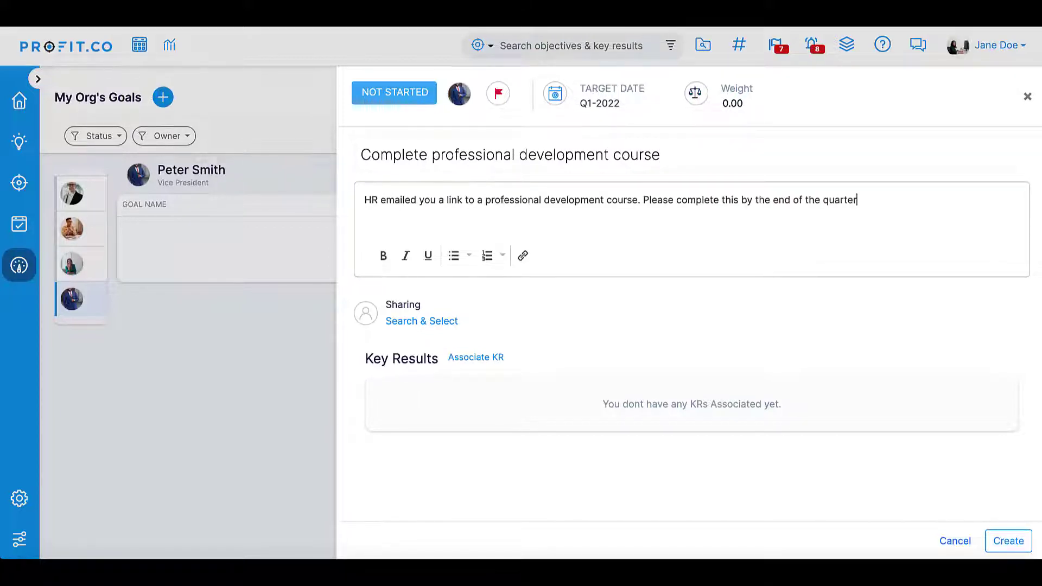
text(.)
key(Tab)
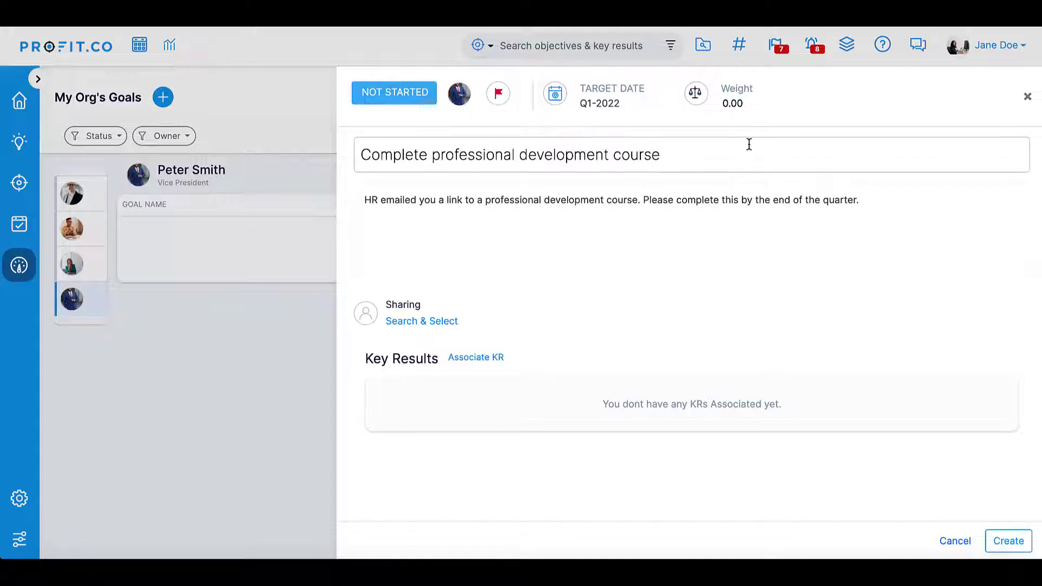
click(1006, 541)
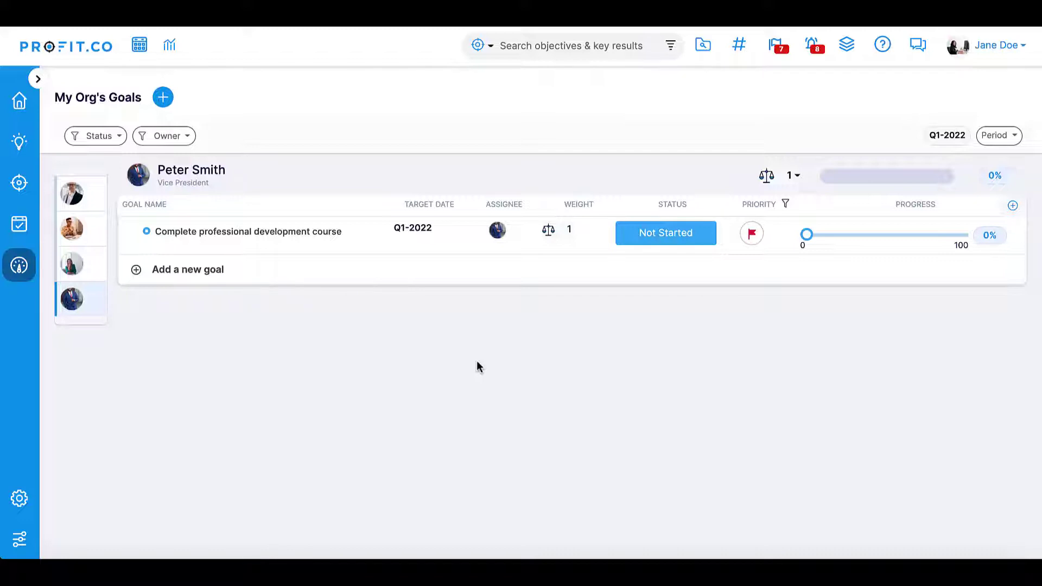
Step: Select the first employee and check the third goal's weight, leaving it at 0.5
click(73, 194)
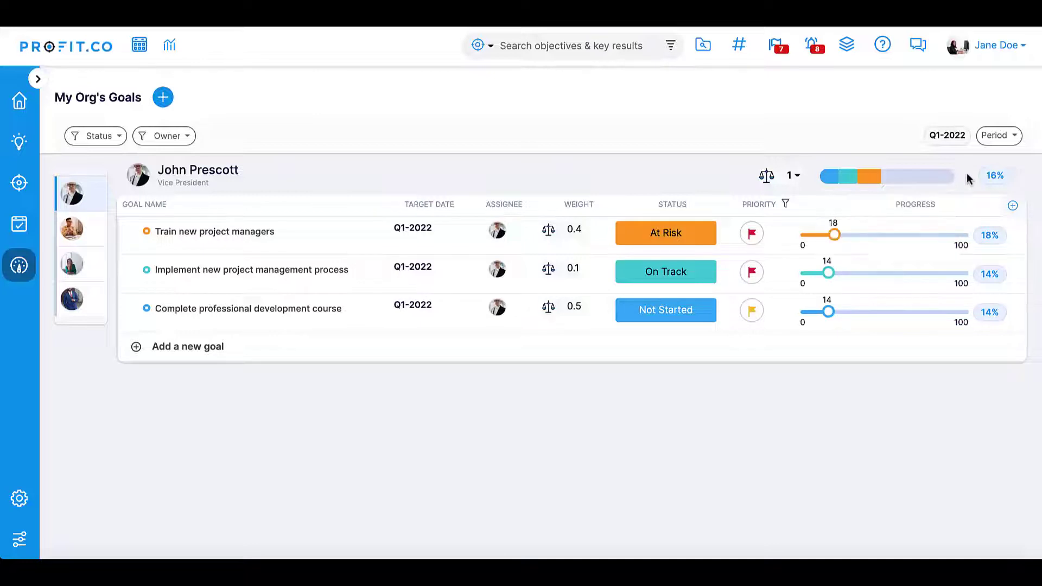
click(573, 314)
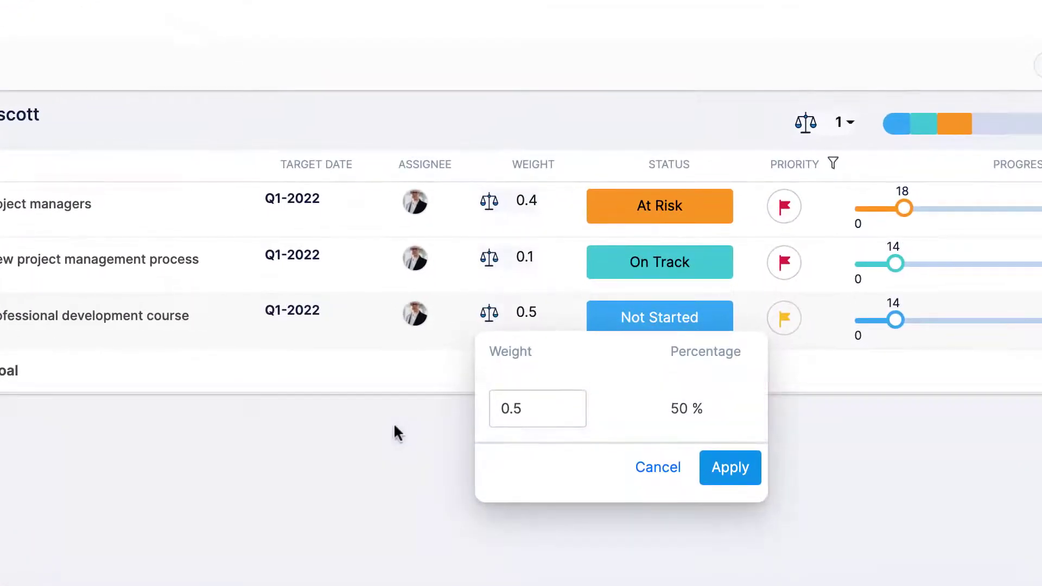
click(393, 430)
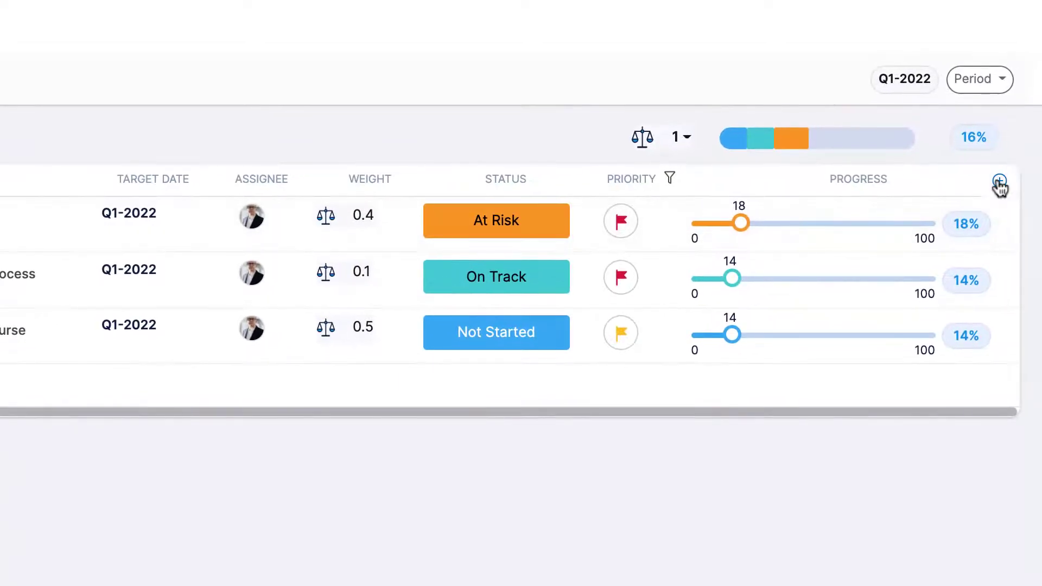
Step: Add the DESCRIPTION column to the goals table
click(999, 182)
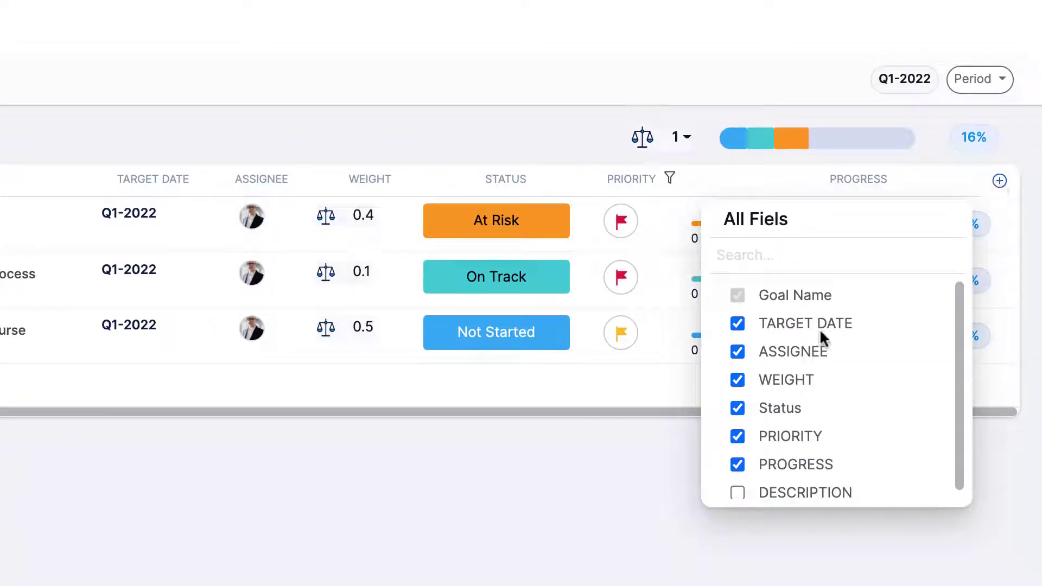
scroll(820, 341, down, 1)
click(783, 485)
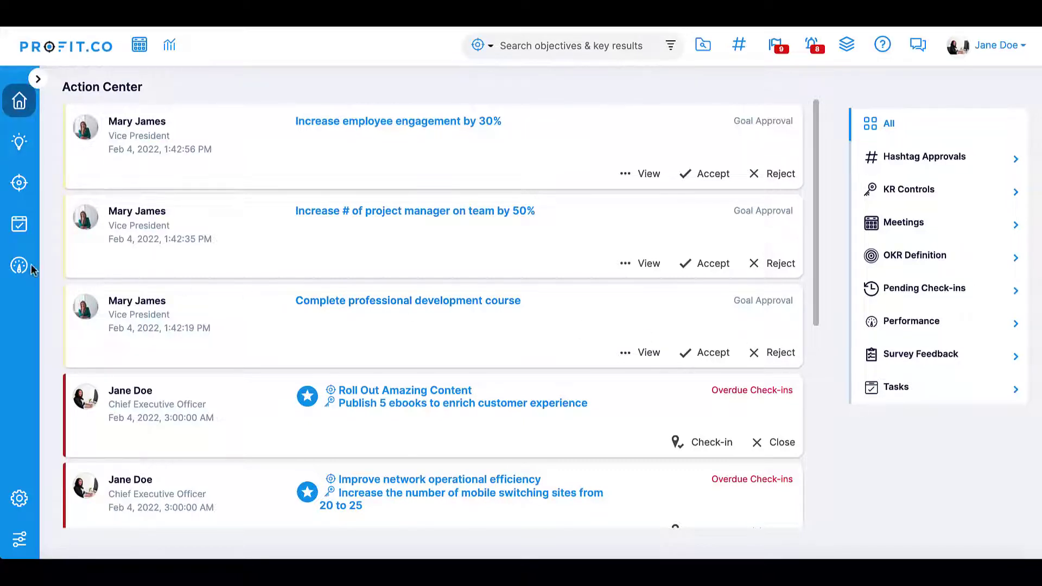
Step: Open Goals Pending Approval and start a change request on the course goal, then cancel it
mouse_move(33, 270)
click(87, 222)
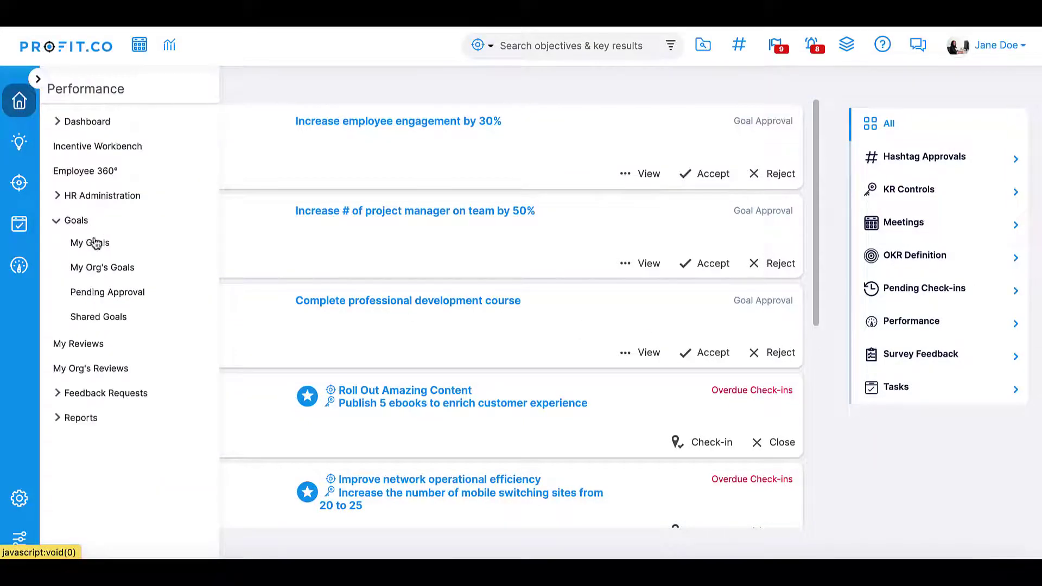
click(105, 295)
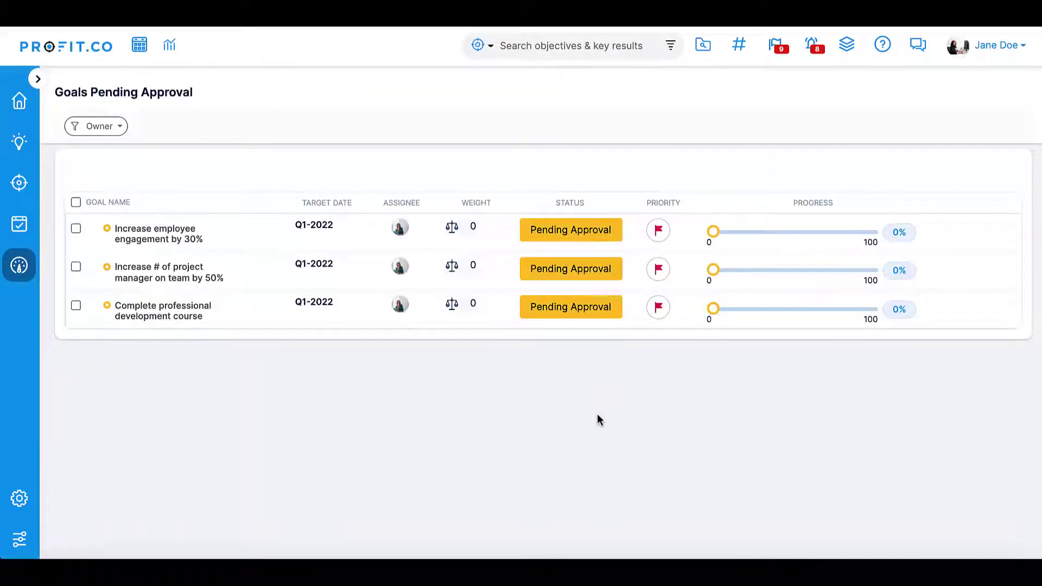
mouse_move(275, 310)
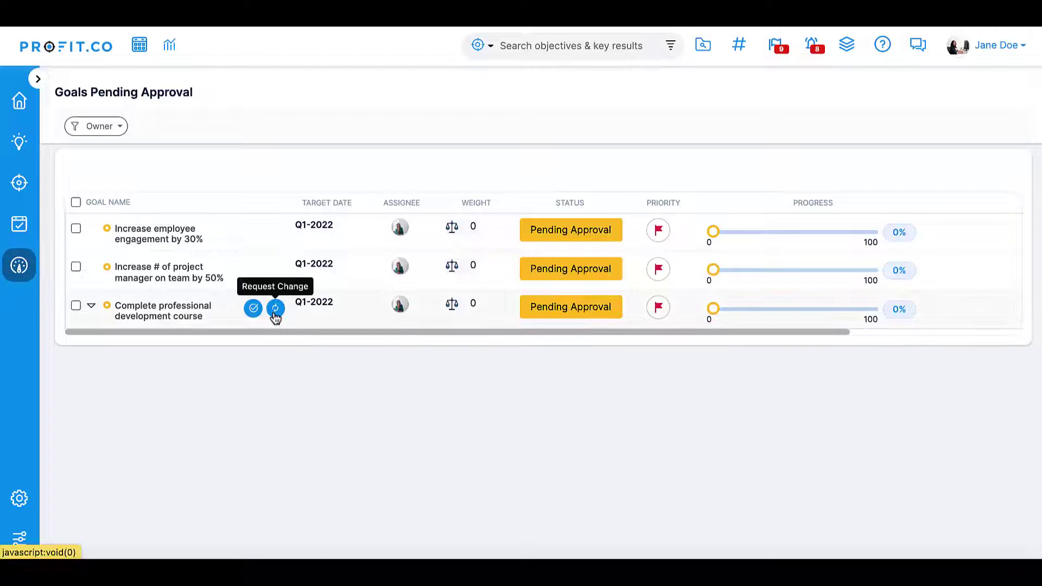
click(275, 309)
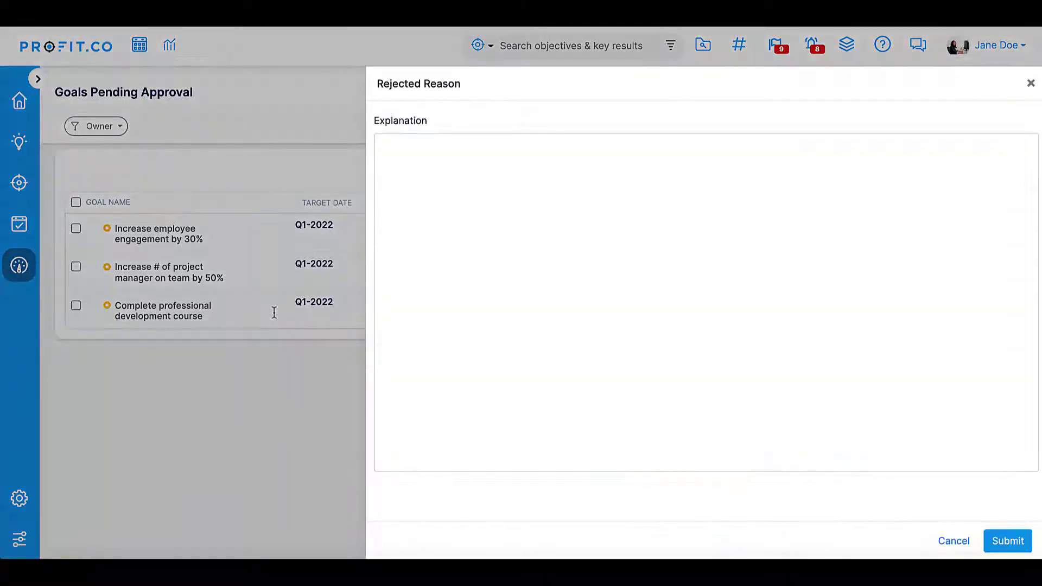
click(945, 539)
Step: Select all three pending goals and approve them
click(76, 305)
click(76, 266)
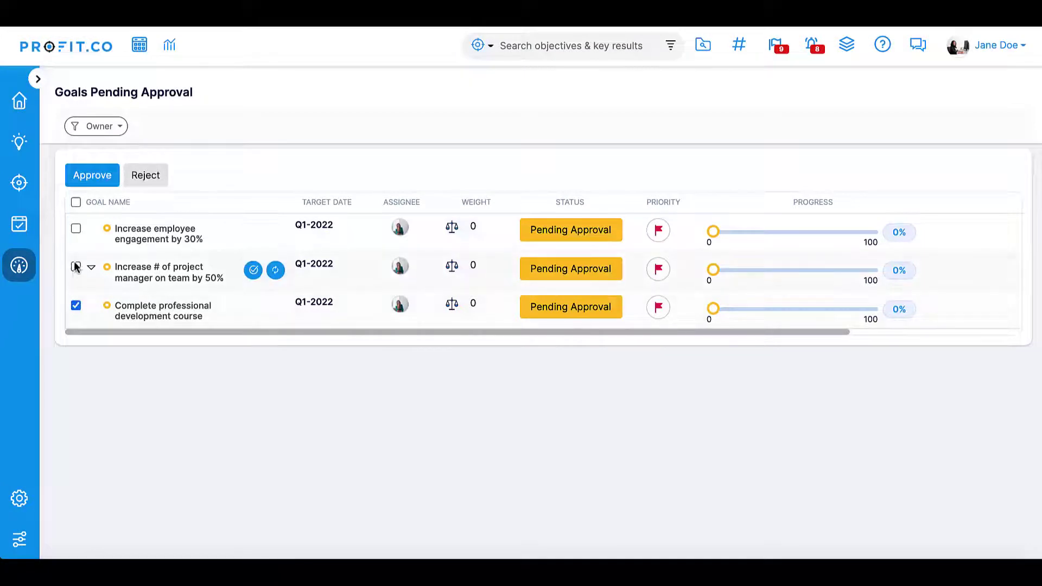
click(76, 228)
click(77, 177)
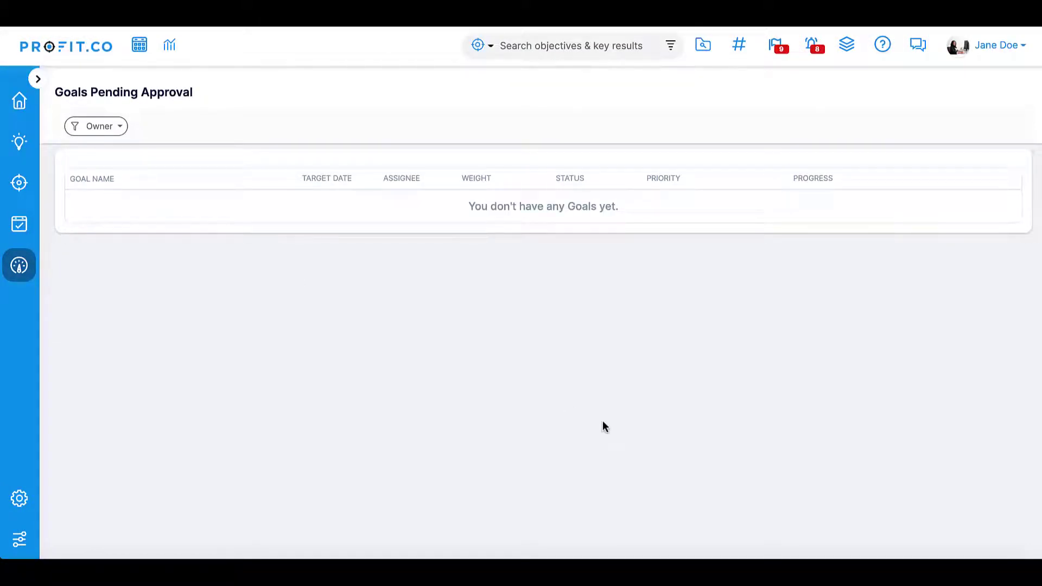
Step: Turn on the Action Center email summary and limit it to Mondays only
click(28, 503)
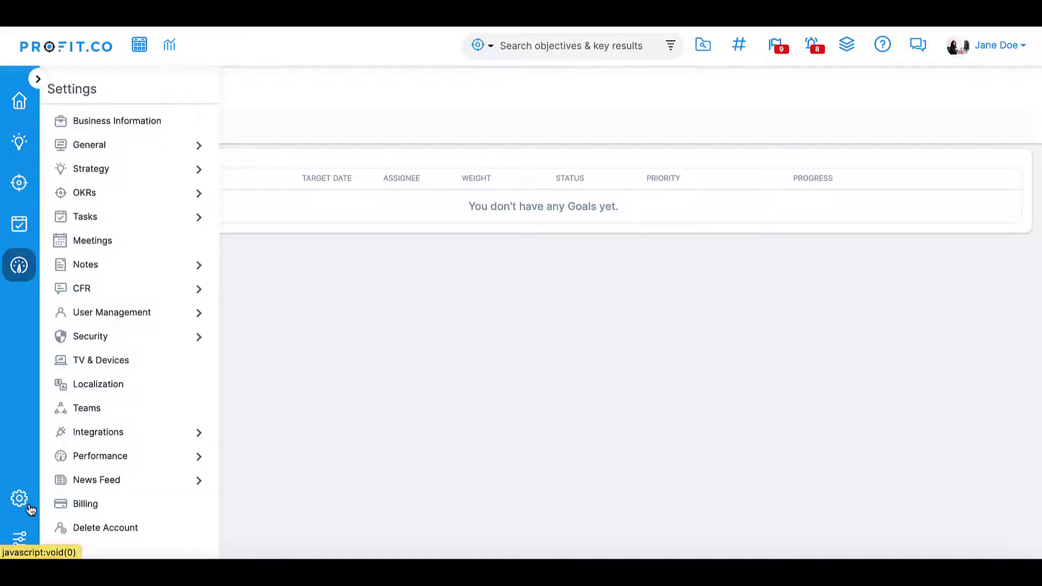
click(200, 147)
click(114, 175)
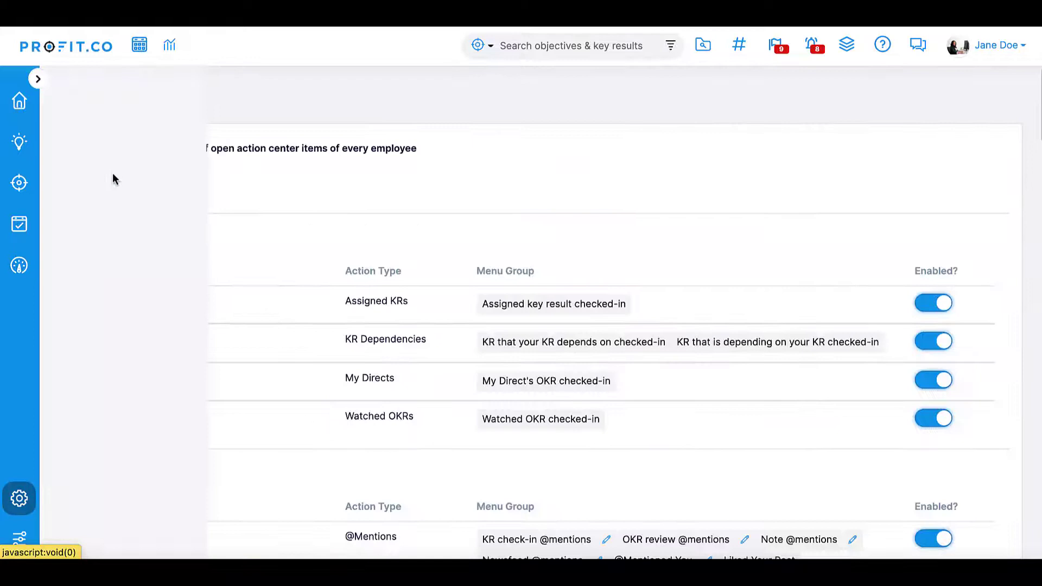
click(101, 152)
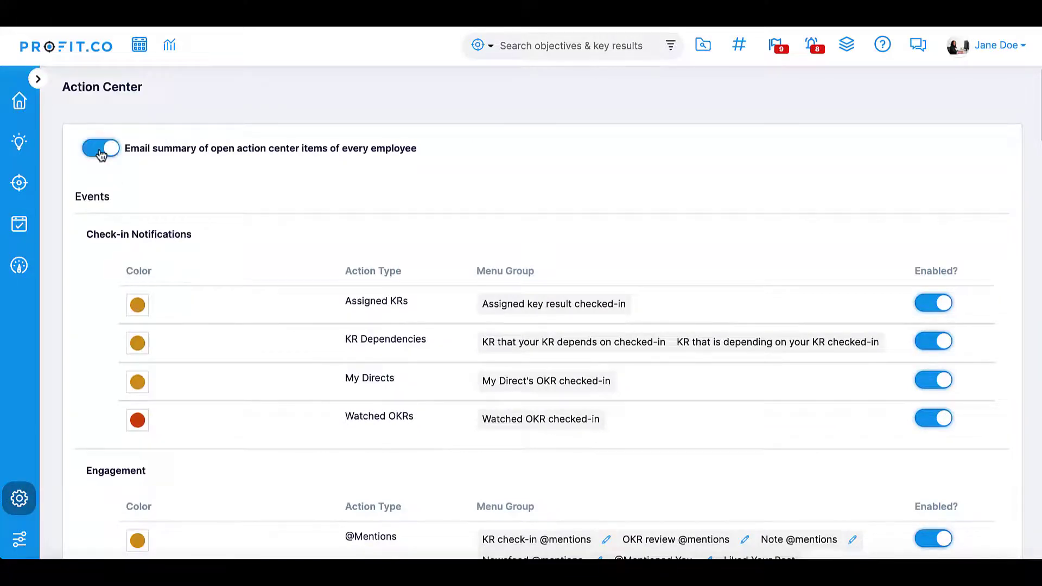
click(214, 181)
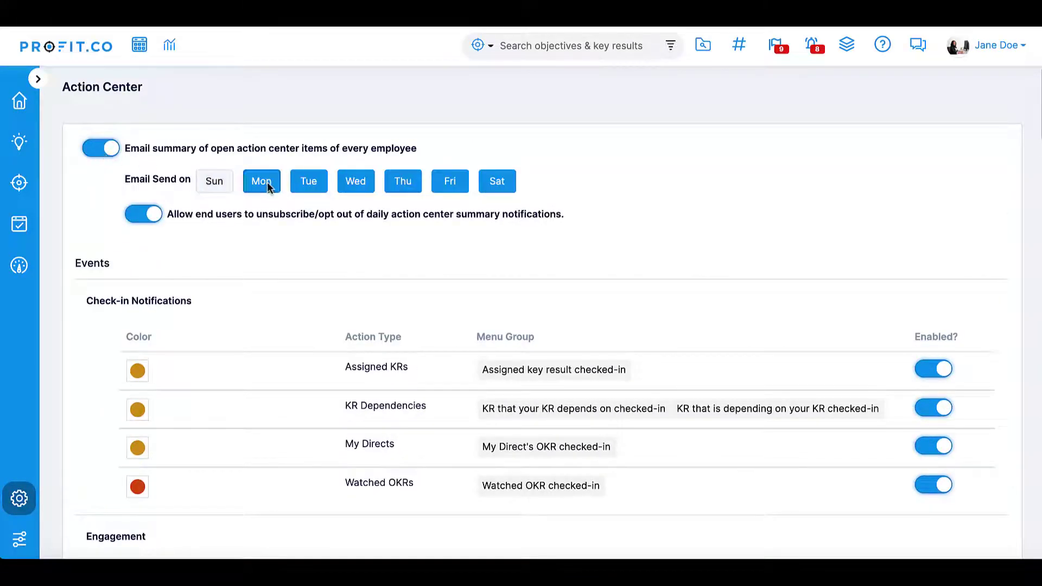
click(308, 181)
click(355, 181)
click(403, 181)
click(450, 182)
click(497, 181)
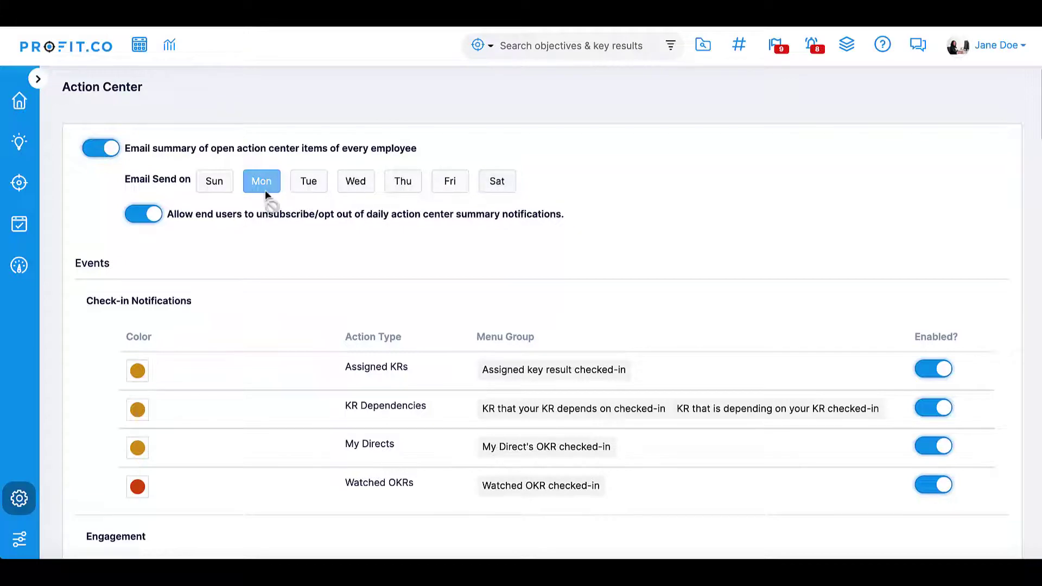
Step: Enable email notification for the Goal Created event and save it
scroll(883, 355, down, 8)
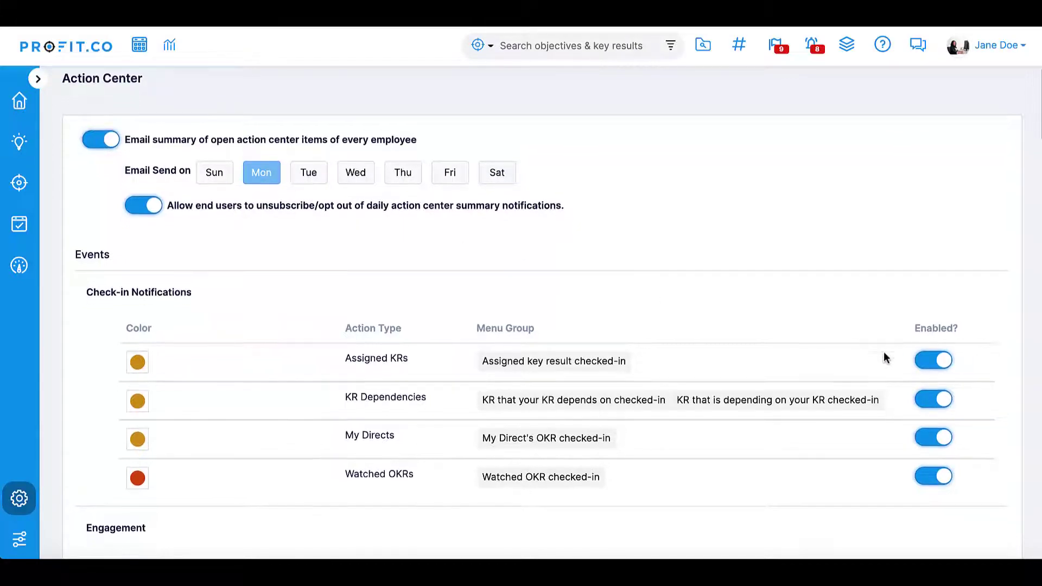
scroll(883, 358, down, 14)
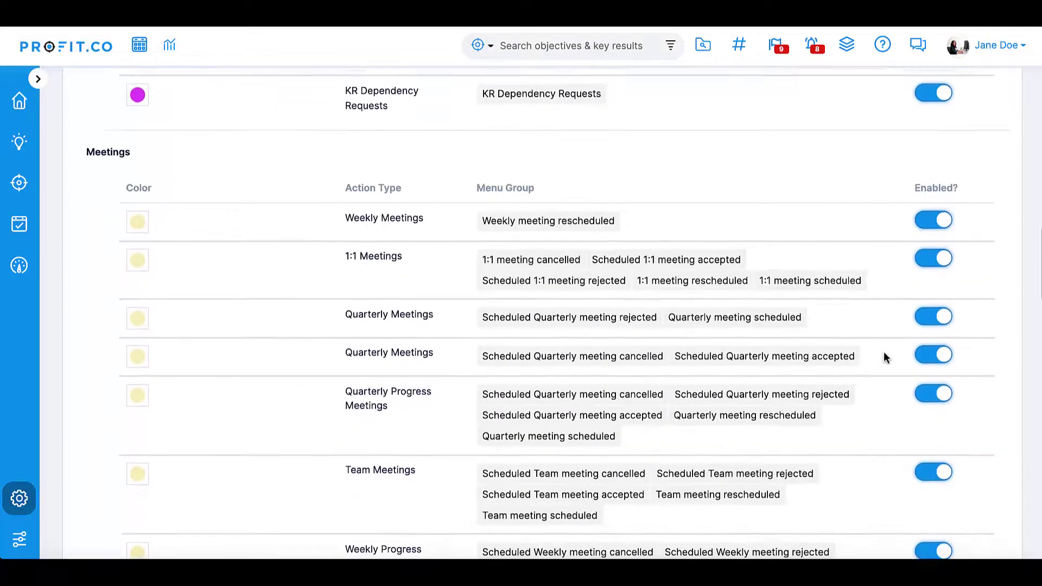
scroll(883, 357, down, 17)
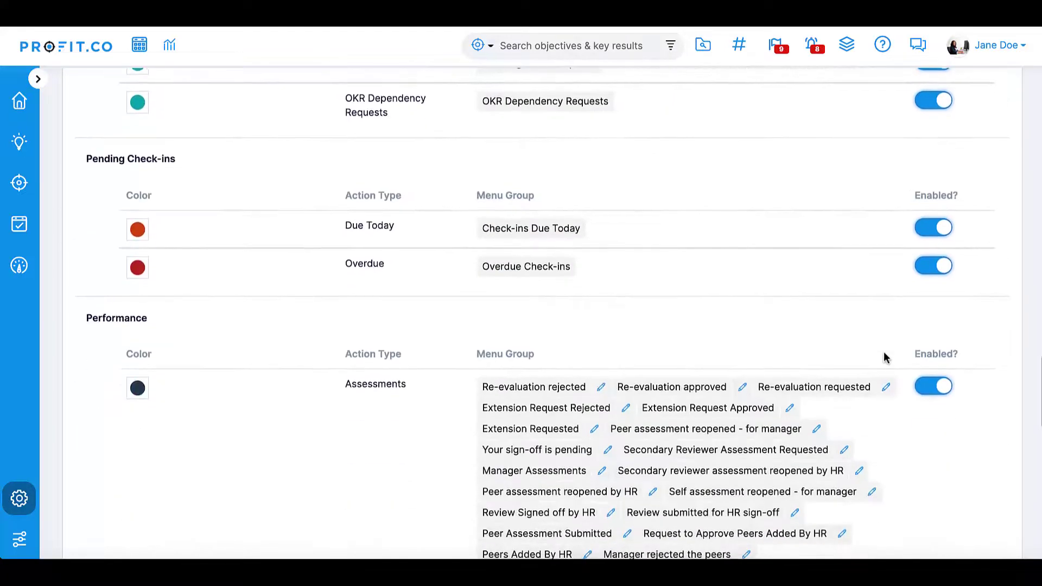
scroll(885, 358, down, 5)
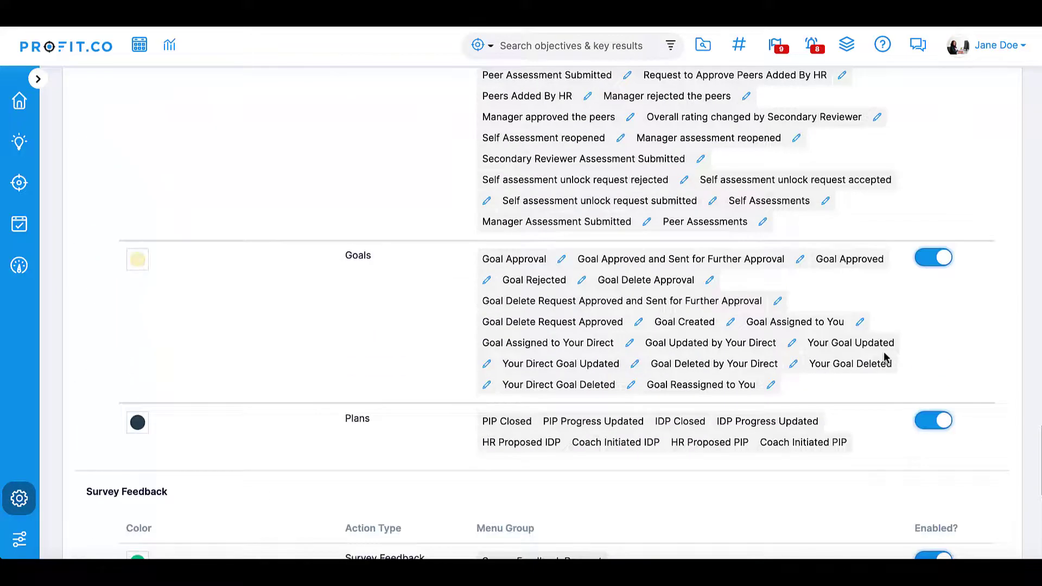
click(728, 322)
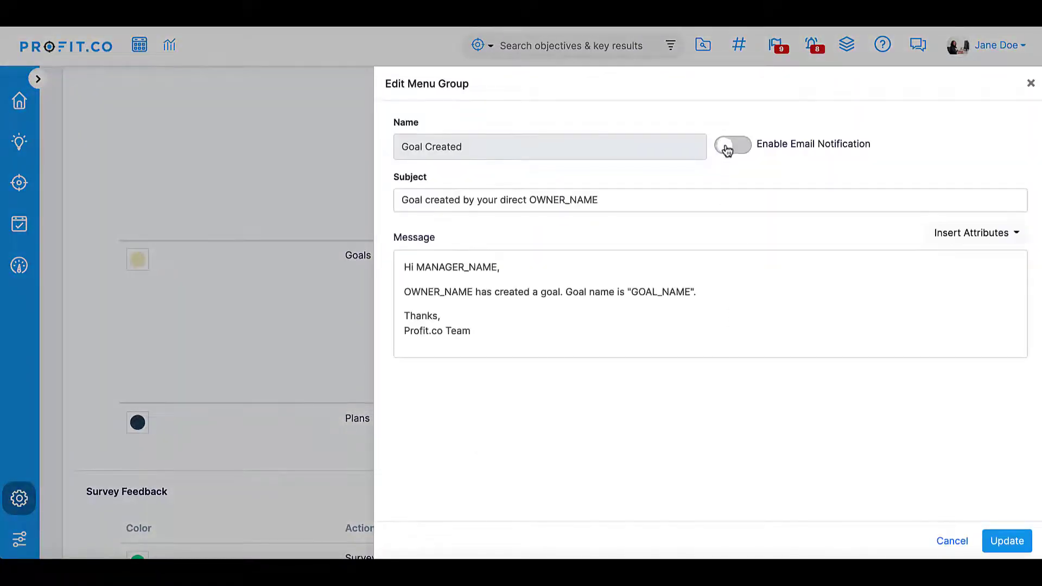
click(728, 144)
click(1003, 547)
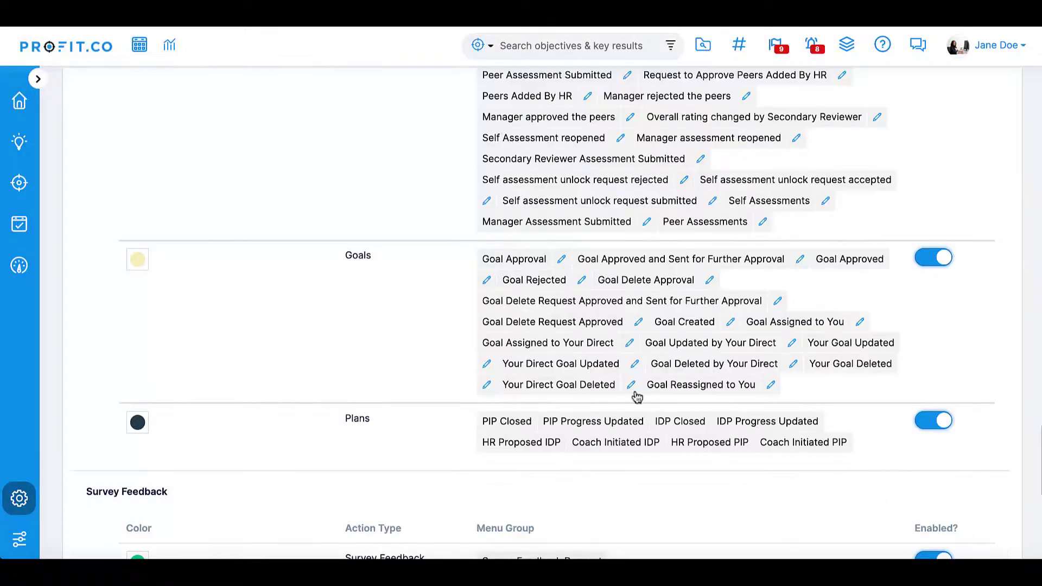
Step: Turn on Scoring Buckets in the Performance scoring settings
mouse_move(30, 498)
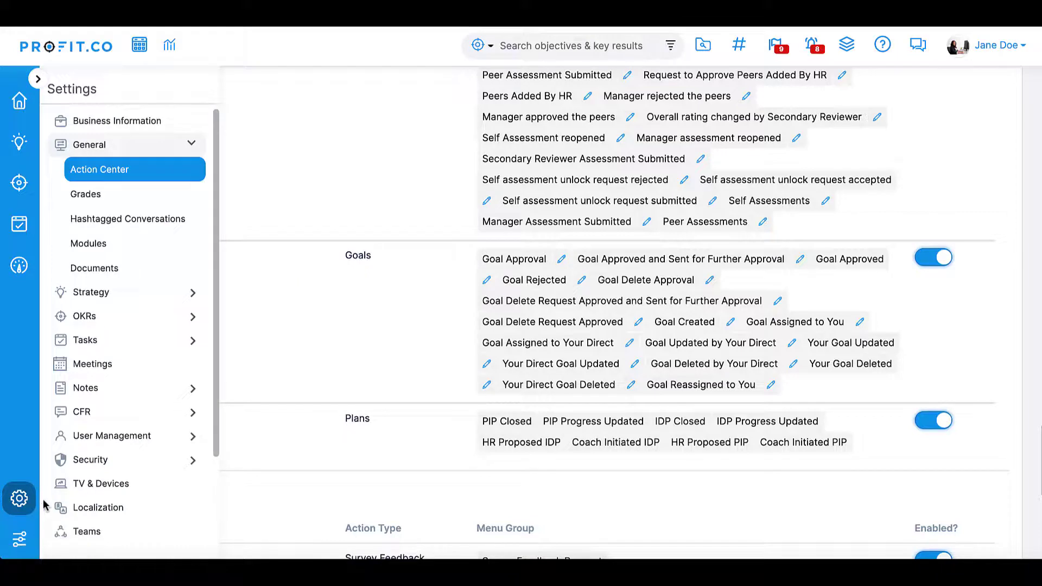
scroll(117, 502, down, 3)
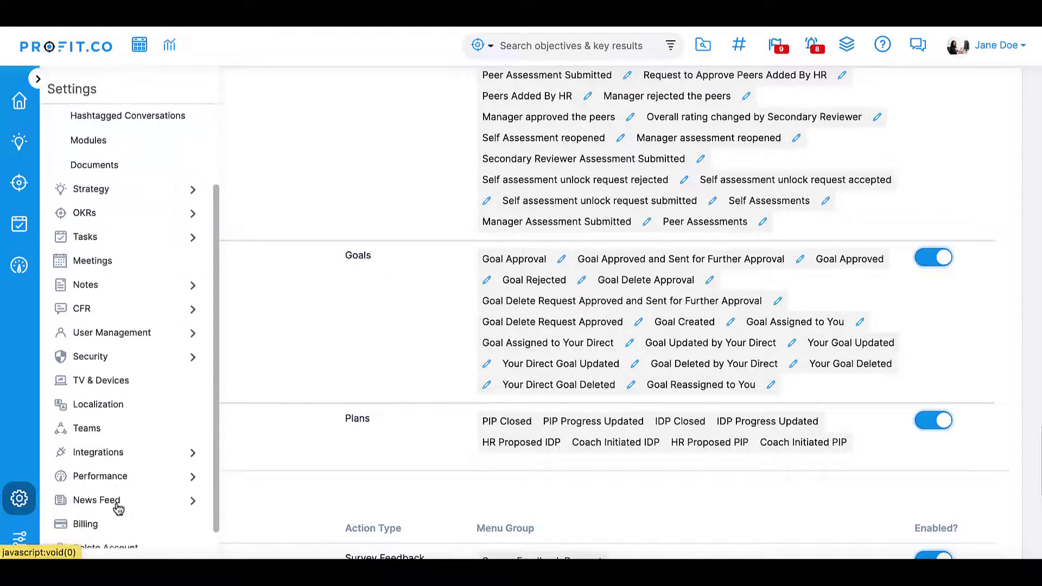
click(117, 464)
scroll(109, 480, down, 3)
scroll(108, 481, down, 3)
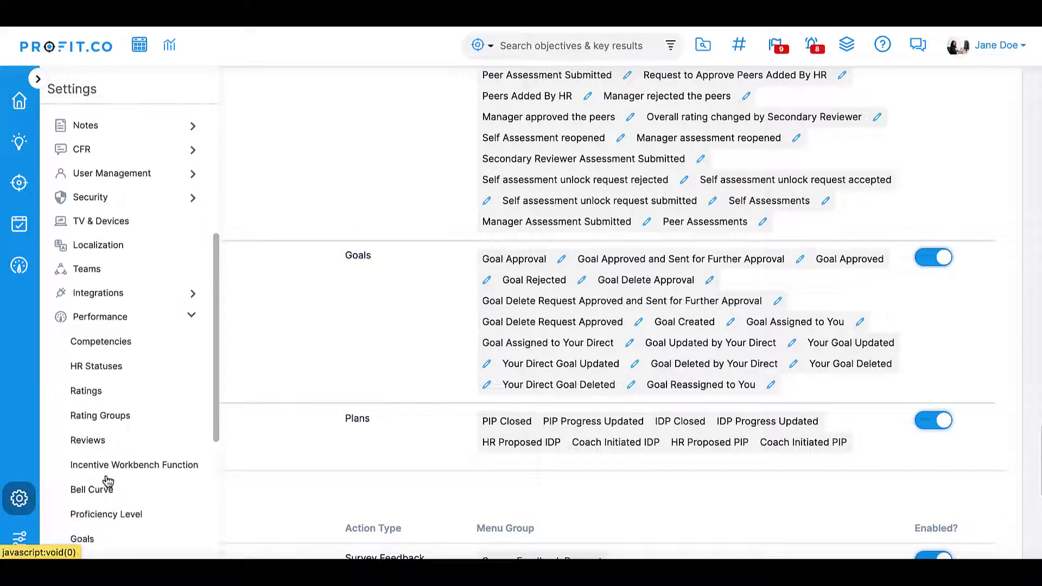
click(103, 474)
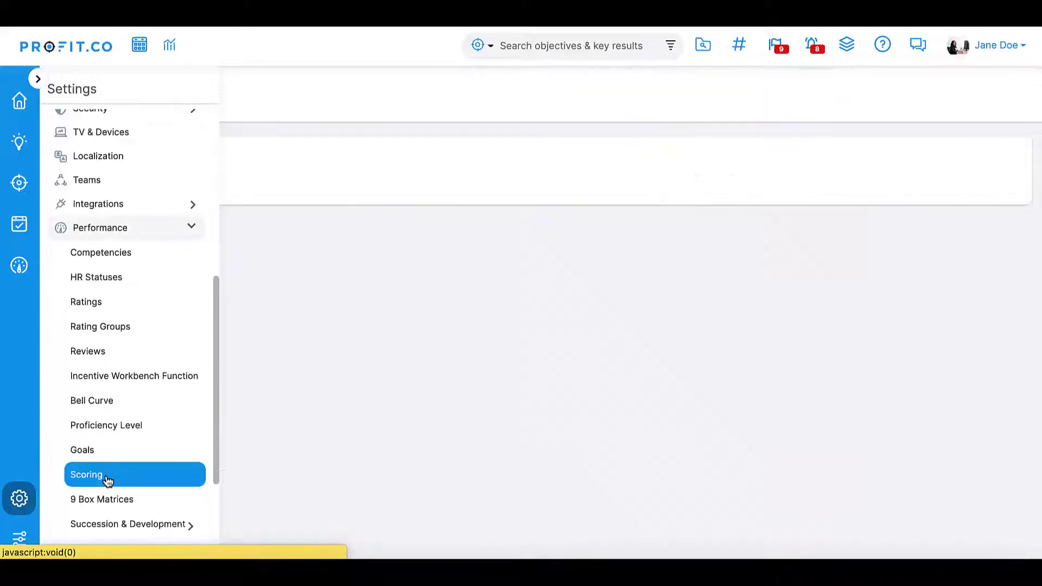
click(83, 179)
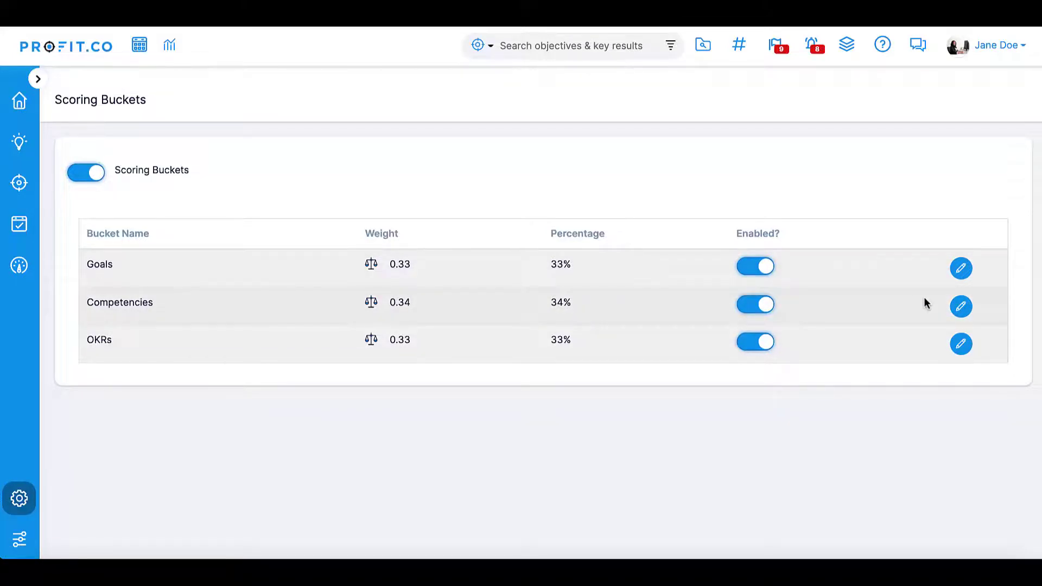
Step: Change the Competencies bucket weight to 0.50
click(952, 308)
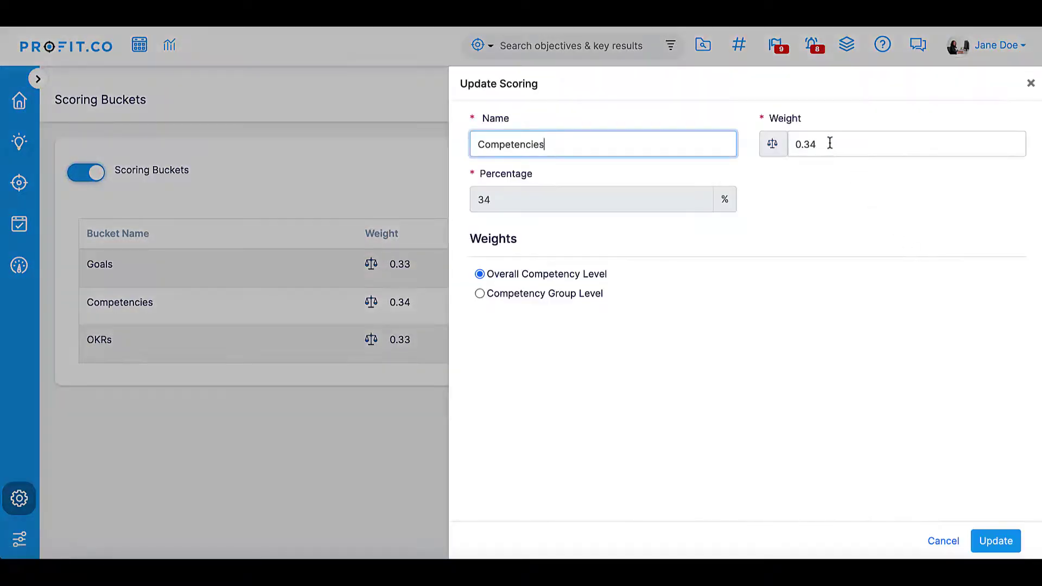
click(829, 143)
key(BackSpace)
key(BackSpace)
text(05)
key(BackSpace)
key(BackSpace)
text(50)
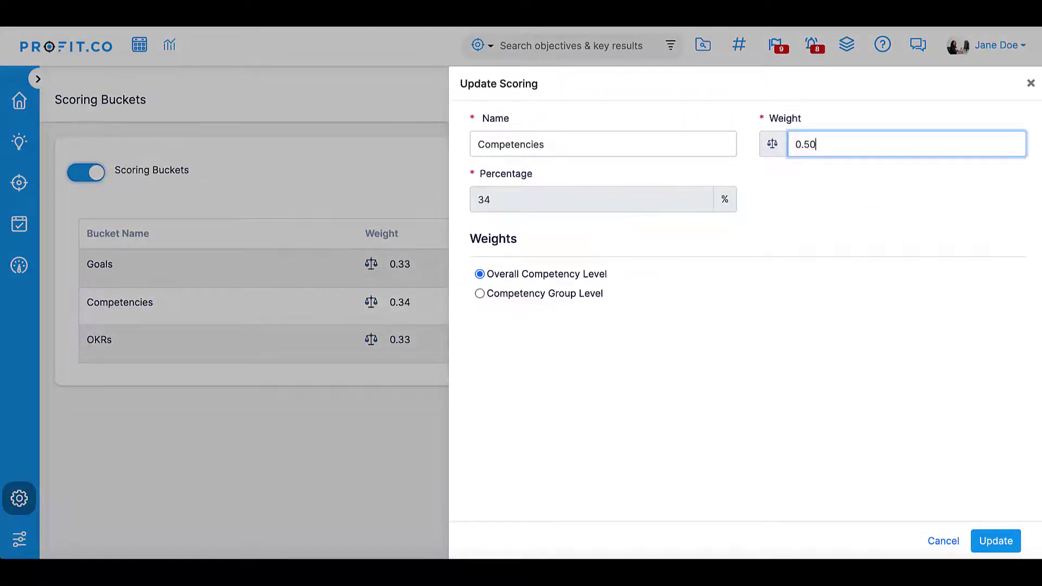
click(995, 541)
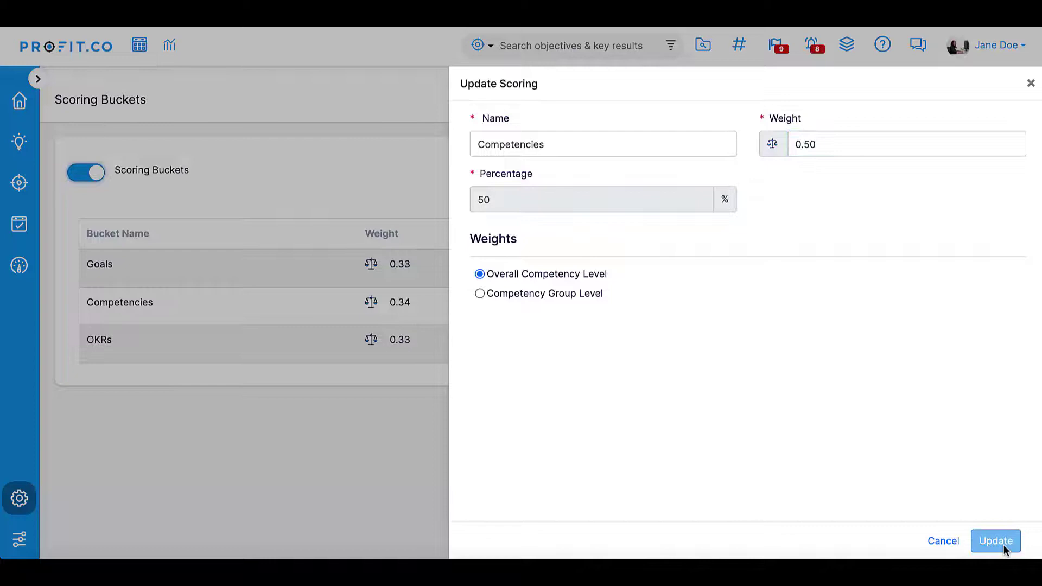
Step: Change the Goals bucket weight from 0.33 to 0.17
click(961, 269)
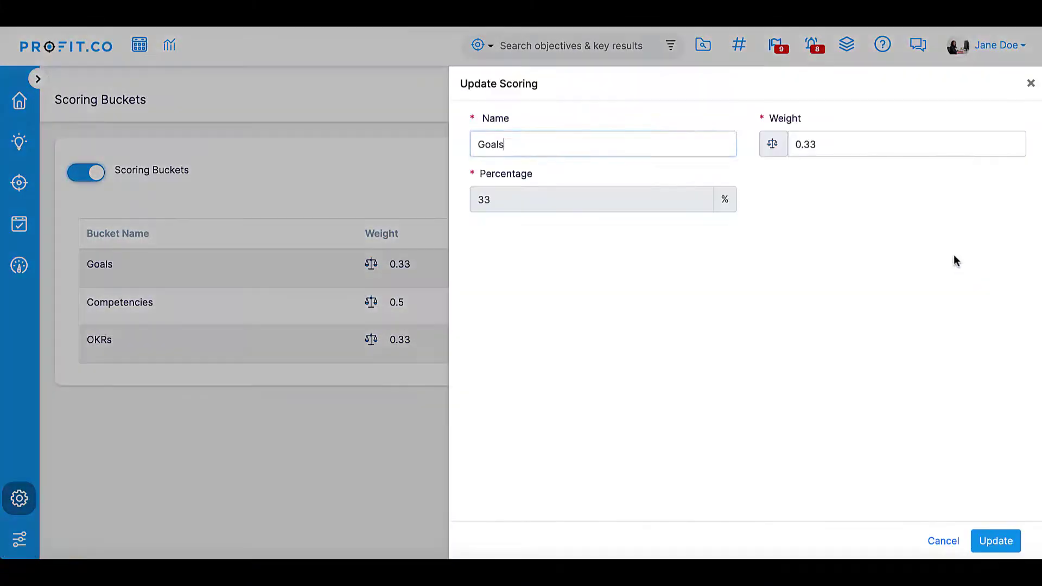
click(899, 143)
key(BackSpace)
key(BackSpace)
text(17)
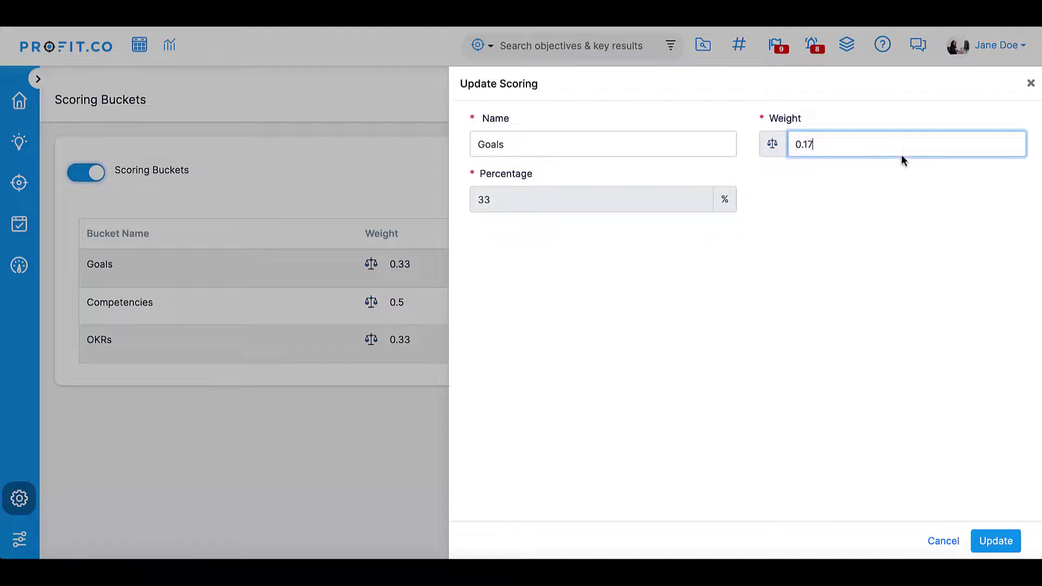
click(1003, 540)
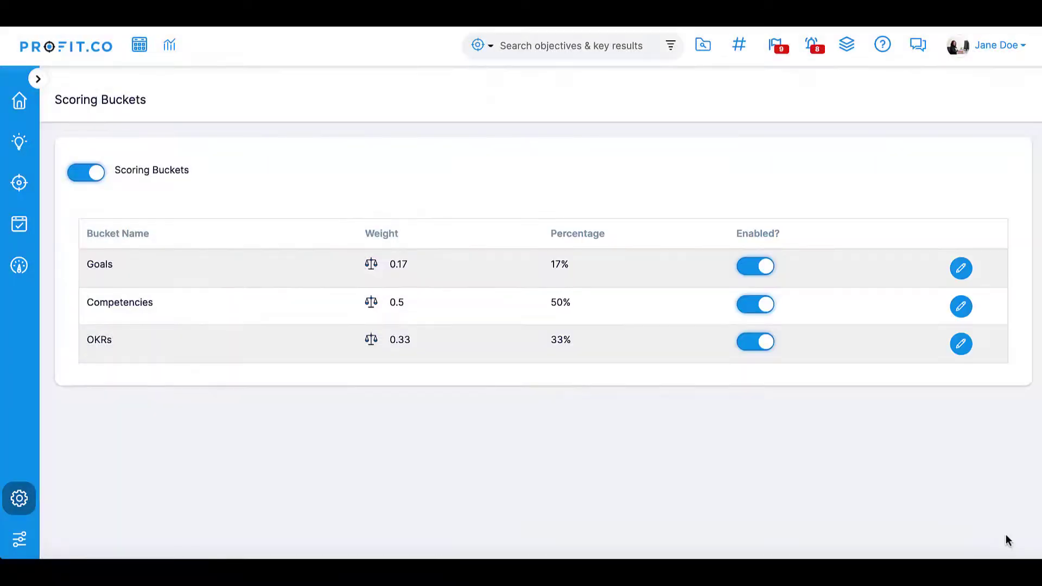